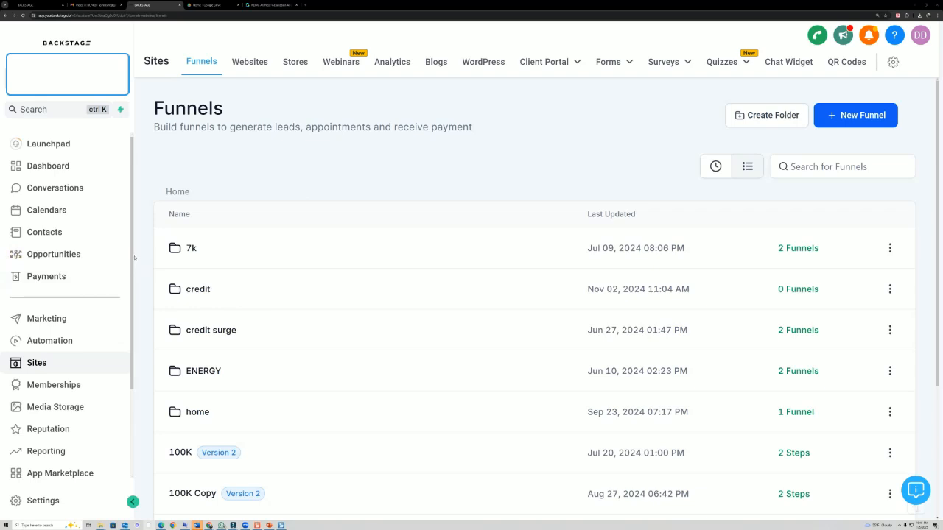
- Scroll the sidebar, draw an arrow annotation at Settings, and enter the account Settings
{"action": "left_click_drag", "start_coordinate": [135, 258], "coordinate": [135, 383]}
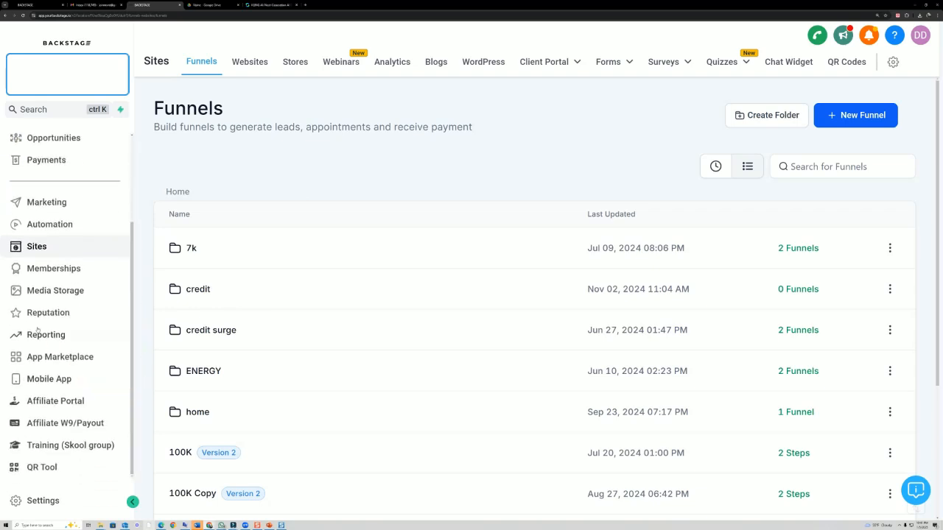
{"action": "mouse_move", "coordinate": [98, 484]}
{"action": "left_mouse_down"}
{"action": "mouse_move", "coordinate": [16, 516]}
{"action": "mouse_move", "coordinate": [110, 491]}
{"action": "left_mouse_up"}
{"action": "mouse_move", "coordinate": [178, 372]}
{"action": "left_mouse_down"}
{"action": "mouse_move", "coordinate": [96, 475]}
{"action": "mouse_move", "coordinate": [111, 451]}
{"action": "left_mouse_up"}
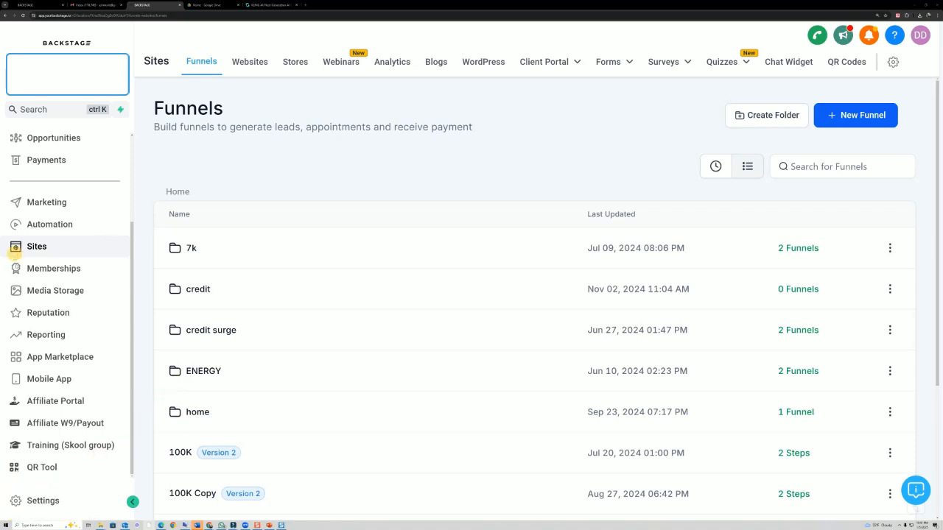
{"action": "left_click", "coordinate": [39, 499]}
- Go to Custom Values, annotate the new-value button, and start a new custom value
{"action": "scroll", "coordinate": [85, 420], "scroll_direction": "down", "scroll_amount": 3}
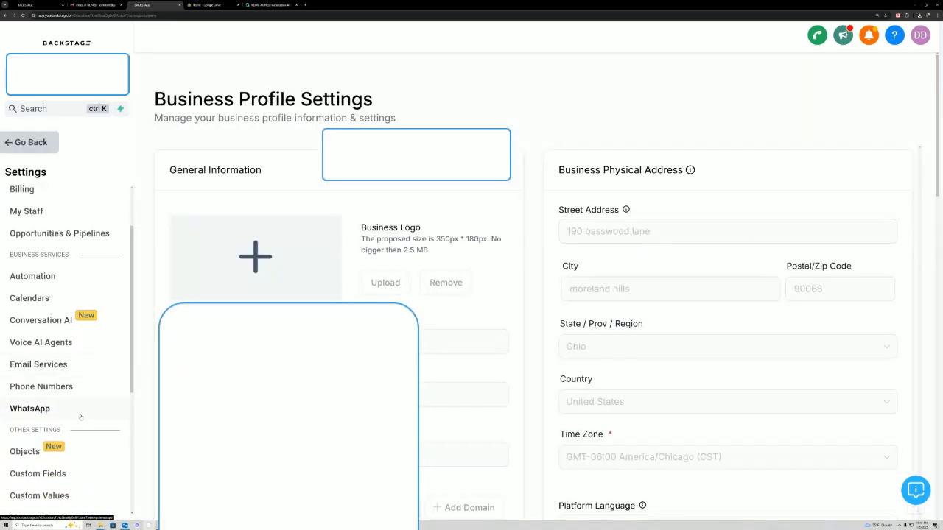
{"action": "left_click", "coordinate": [57, 424]}
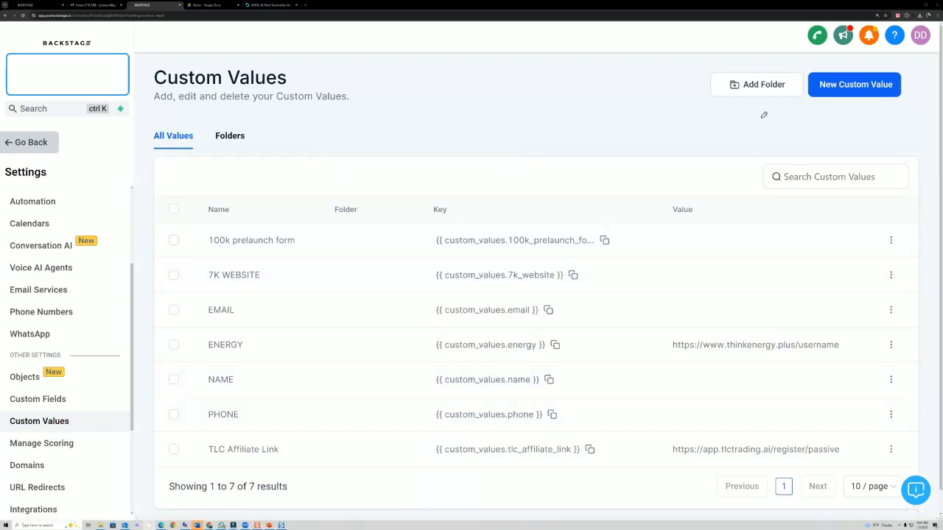
{"action": "mouse_move", "coordinate": [780, 109]}
{"action": "left_mouse_down"}
{"action": "mouse_move", "coordinate": [858, 124]}
{"action": "mouse_move", "coordinate": [787, 62]}
{"action": "left_mouse_up"}
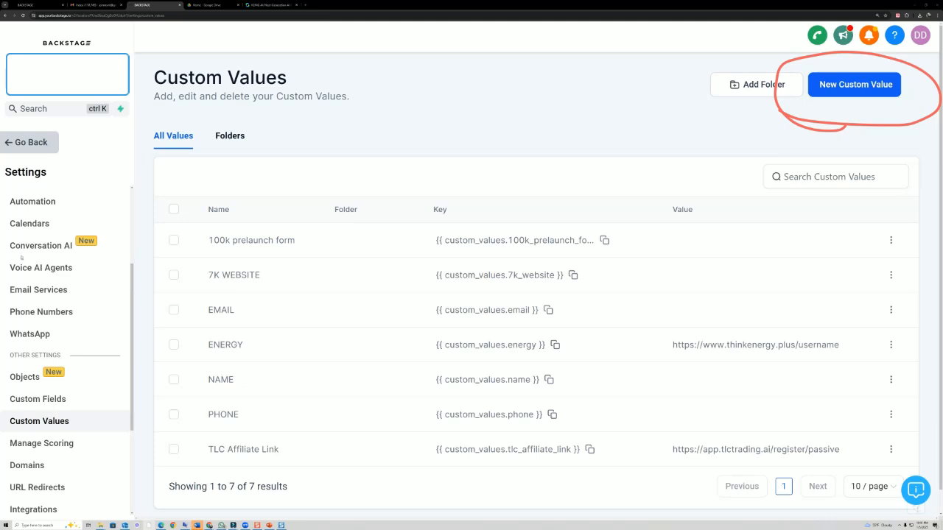
{"action": "left_click", "coordinate": [847, 90]}
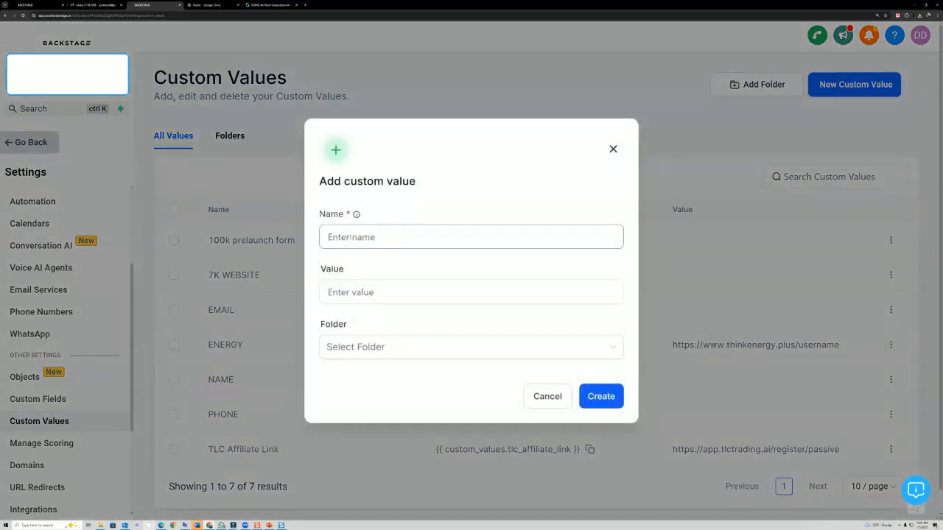
- Create the custom value MY NAME holding a person's name
{"action": "type", "text": "mY"}
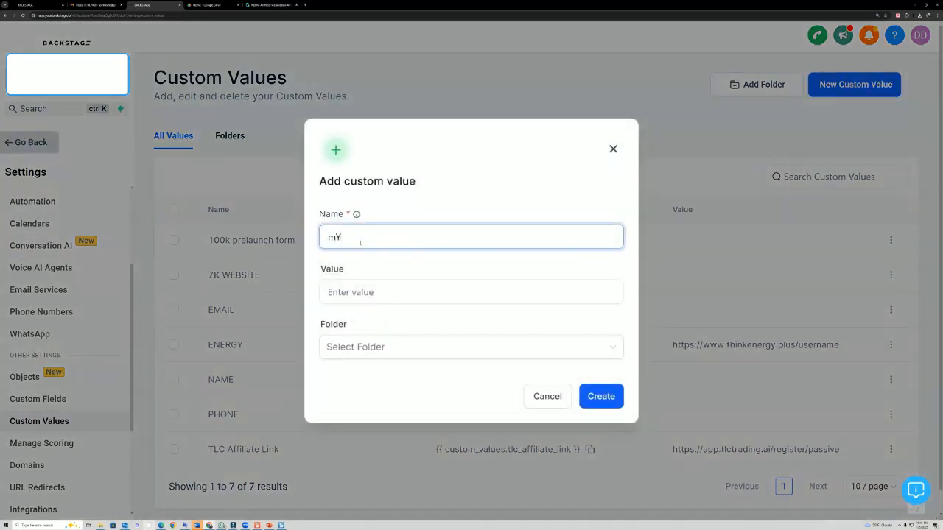
{"action": "key", "text": "BackSpace"}
{"action": "key", "text": "BackSpace"}
{"action": "type", "text": "MY NAM"}
{"action": "left_click", "coordinate": [360, 292]}
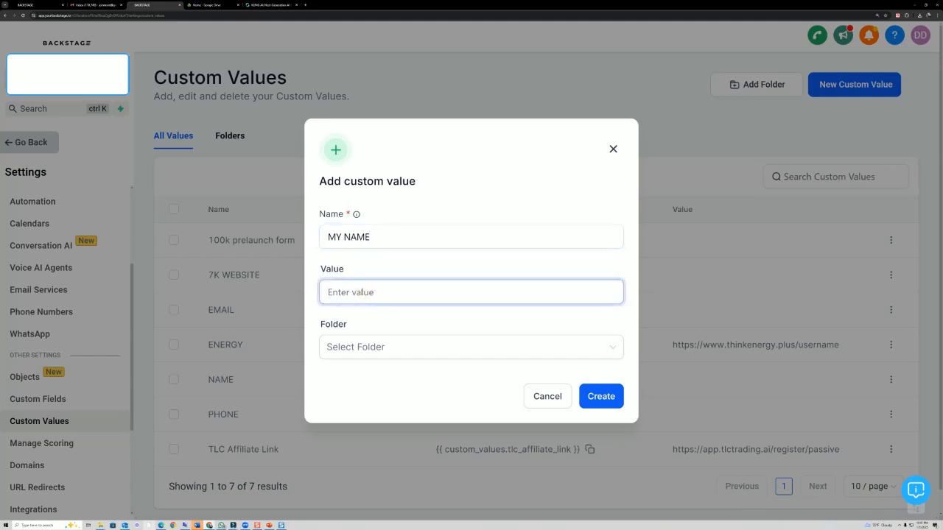
{"action": "key", "text": "Caps_Lock"}
{"action": "type", "text": "joe smith"}
{"action": "left_click", "coordinate": [599, 395]}
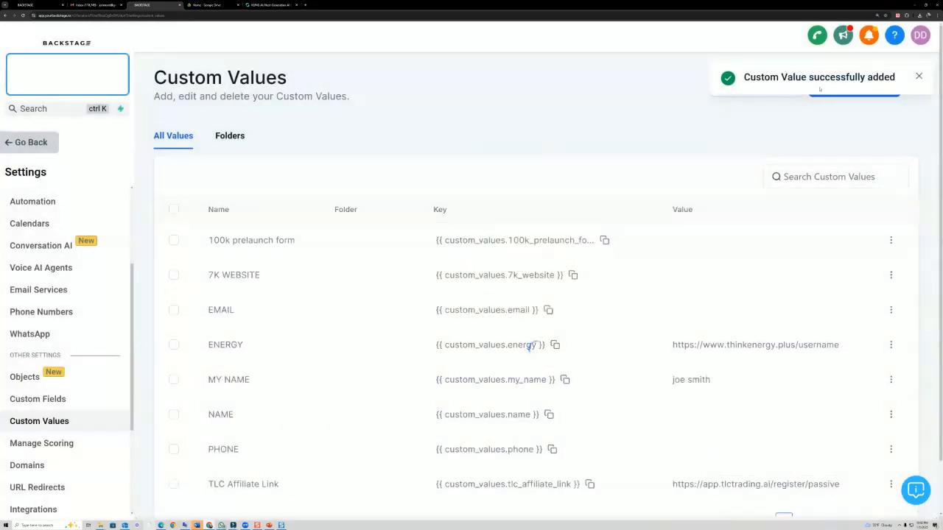
- Create a MY PHONE custom value holding the phone number, then start another new value
{"action": "left_click", "coordinate": [814, 84]}
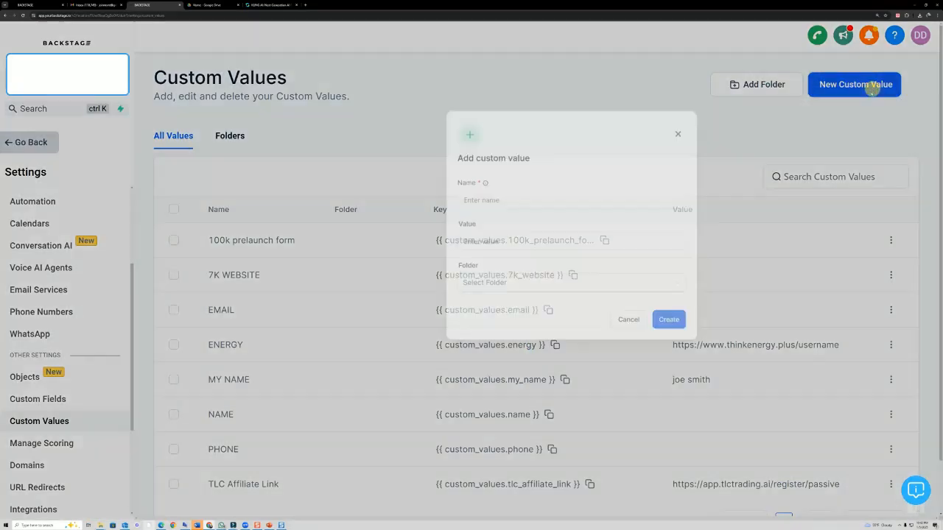
{"action": "left_click", "coordinate": [381, 236]}
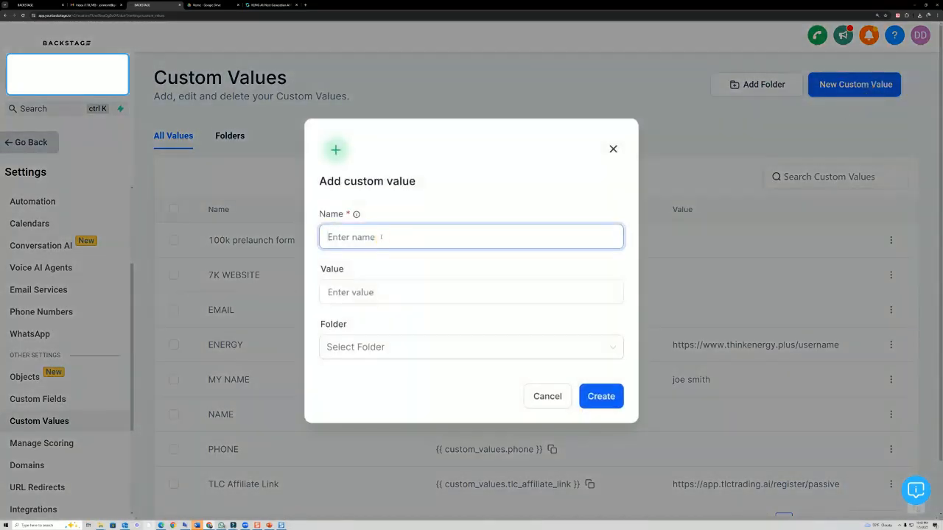
{"action": "type", "text": "MY PHONE"}
{"action": "left_click", "coordinate": [331, 293]}
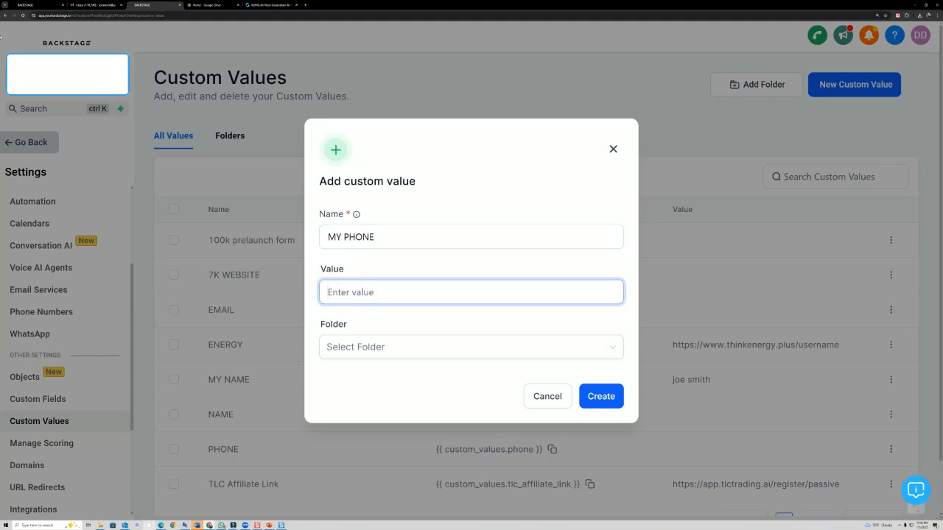
{"action": "left_click", "coordinate": [610, 397]}
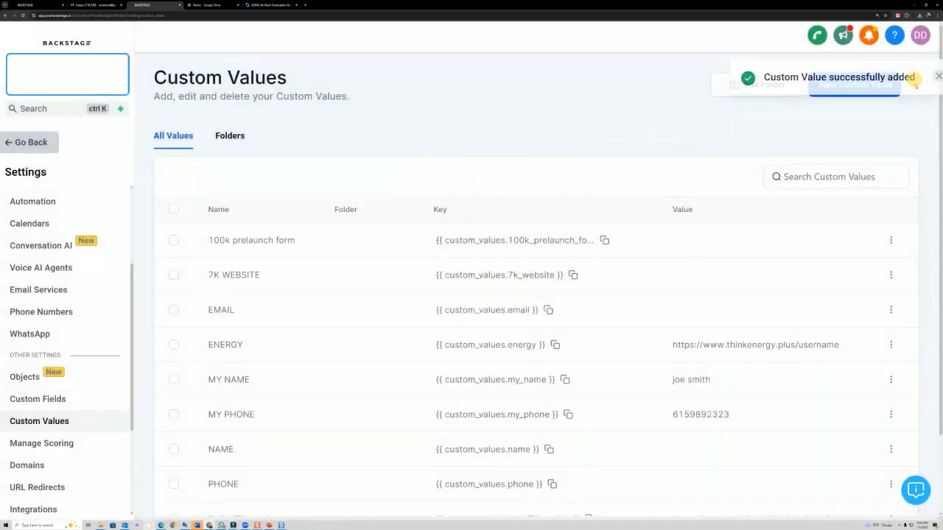
{"action": "left_click", "coordinate": [880, 84]}
- Create a custom value named MY EMAIL ADDRESS
{"action": "left_click", "coordinate": [394, 240]}
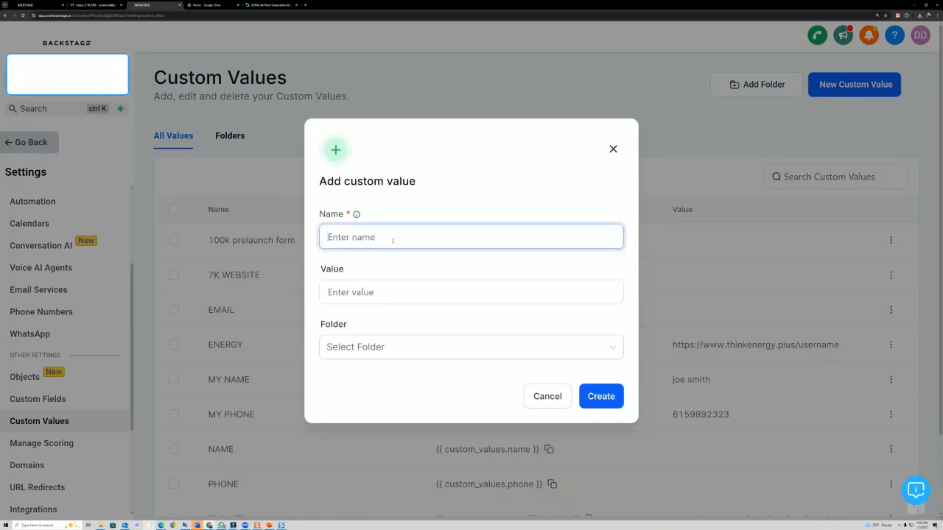
{"action": "type", "text": "MY EMAIL ADDRESS"}
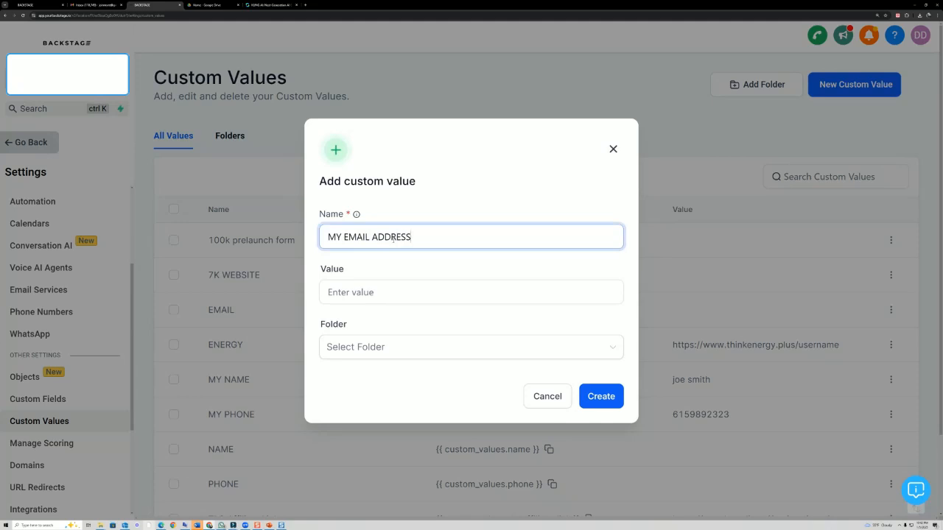
{"action": "left_click", "coordinate": [611, 399]}
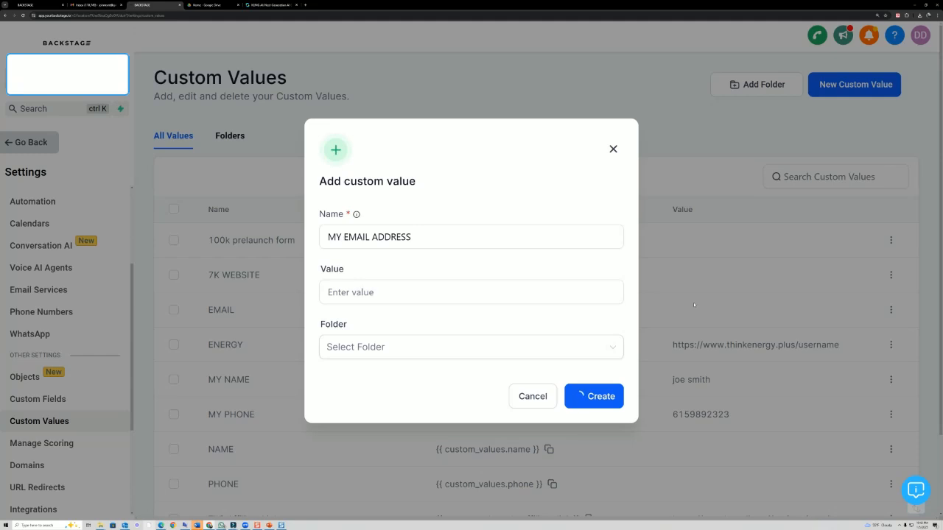
{"action": "left_click", "coordinate": [440, 293]}
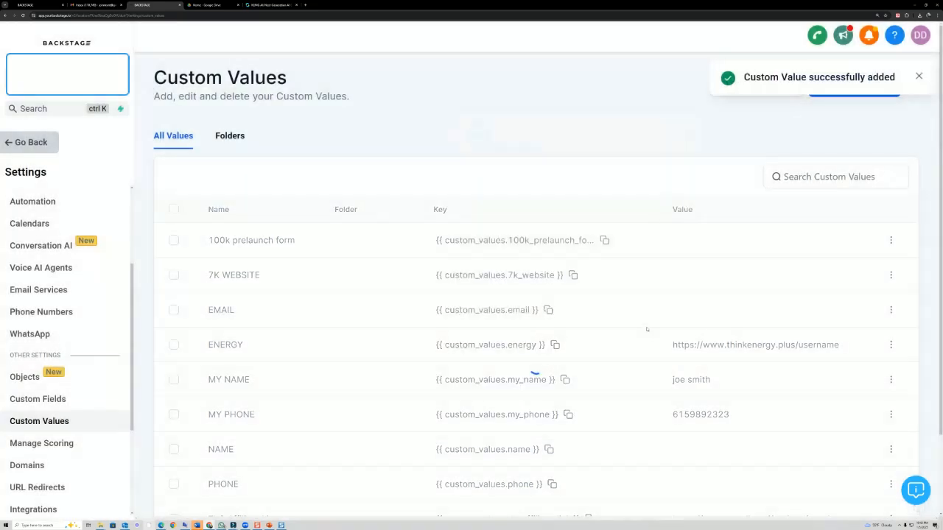
- Edit MY EMAIL ADDRESS to hold the e-mail address, then return to the Funnels page
{"action": "scroll", "coordinate": [834, 256], "scroll_direction": "down", "scroll_amount": 1}
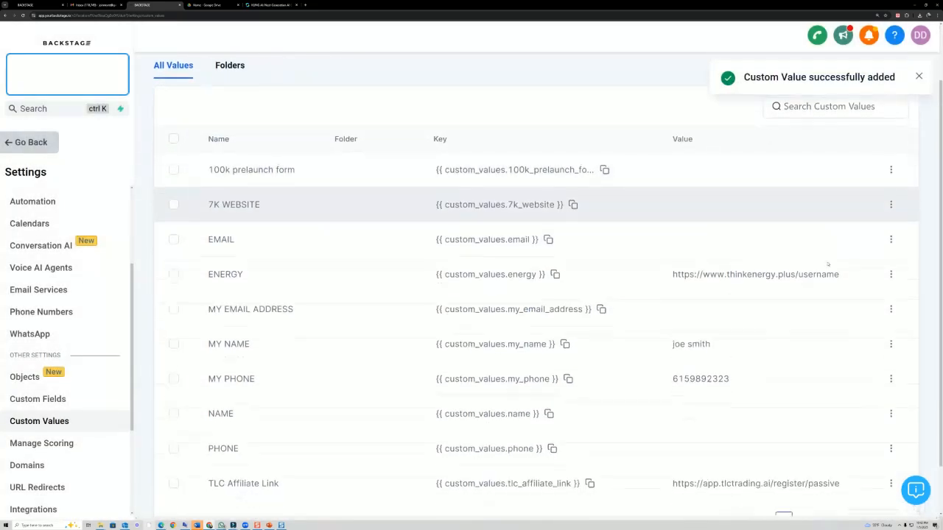
{"action": "left_click", "coordinate": [892, 308]}
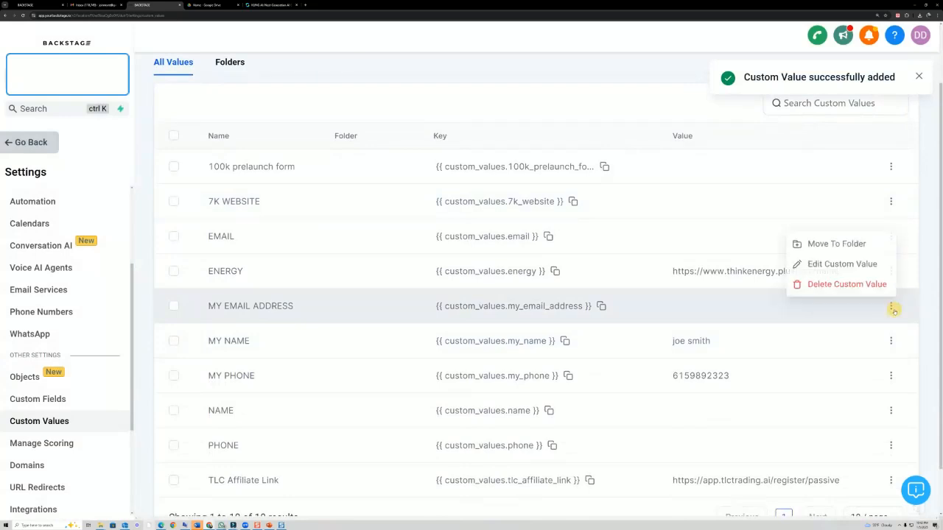
{"action": "left_click", "coordinate": [855, 262]}
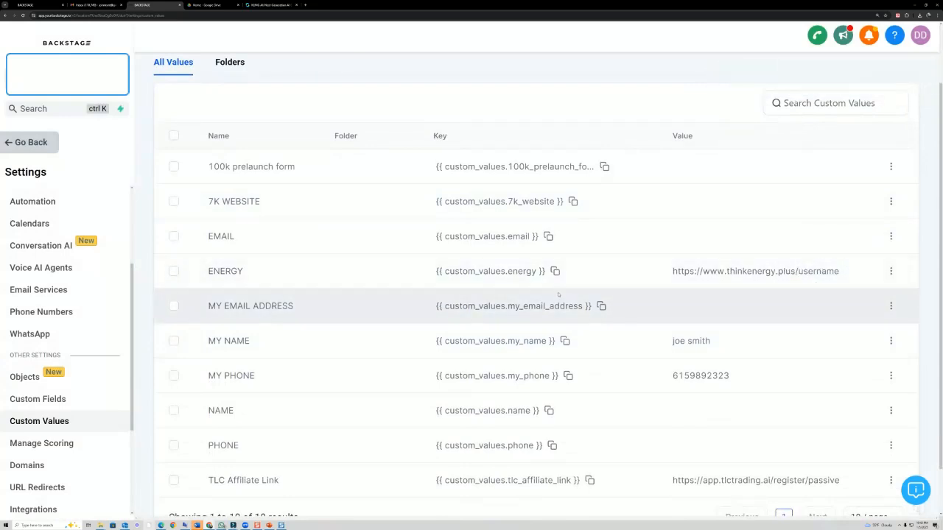
{"action": "left_click", "coordinate": [892, 306]}
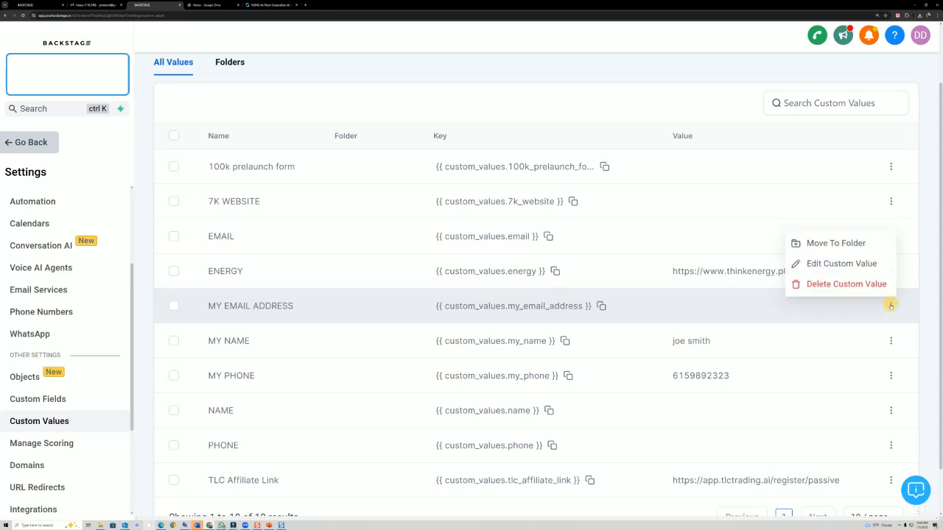
{"action": "left_click", "coordinate": [840, 263]}
{"action": "left_click", "coordinate": [393, 296]}
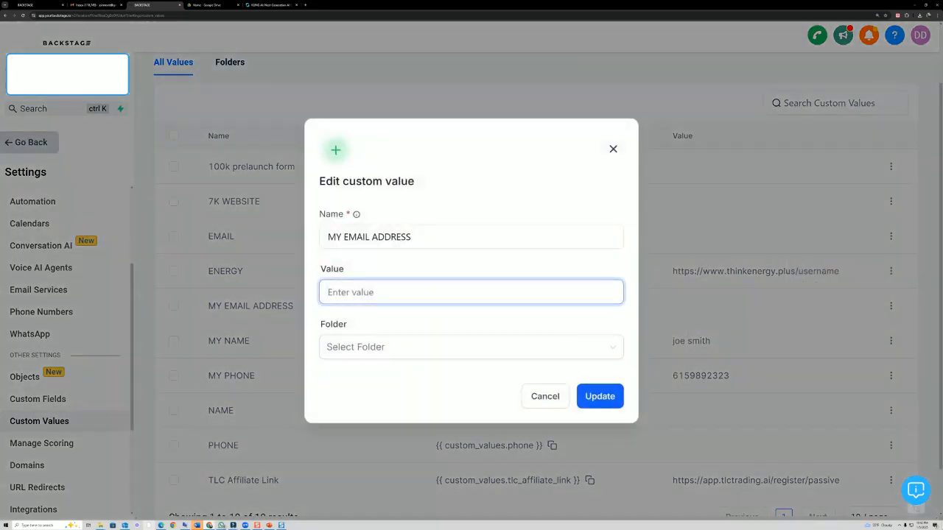
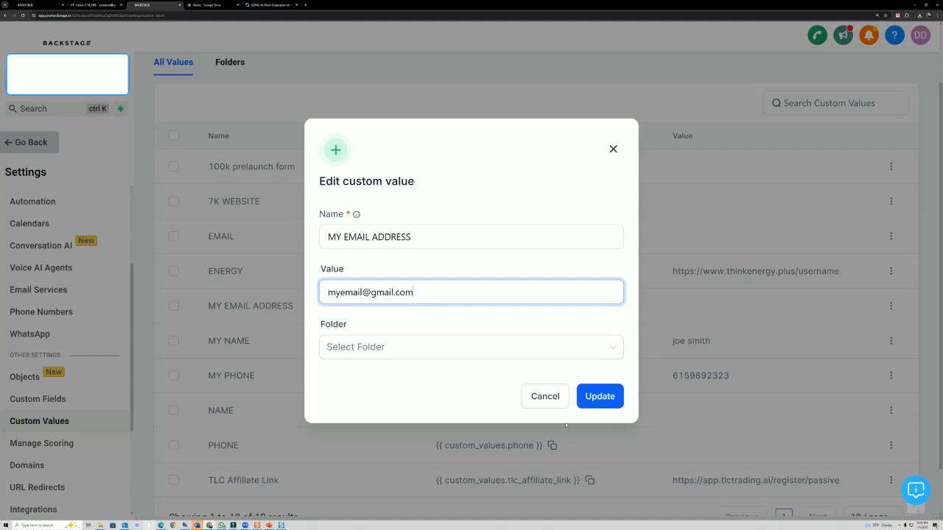
{"action": "left_click", "coordinate": [600, 397]}
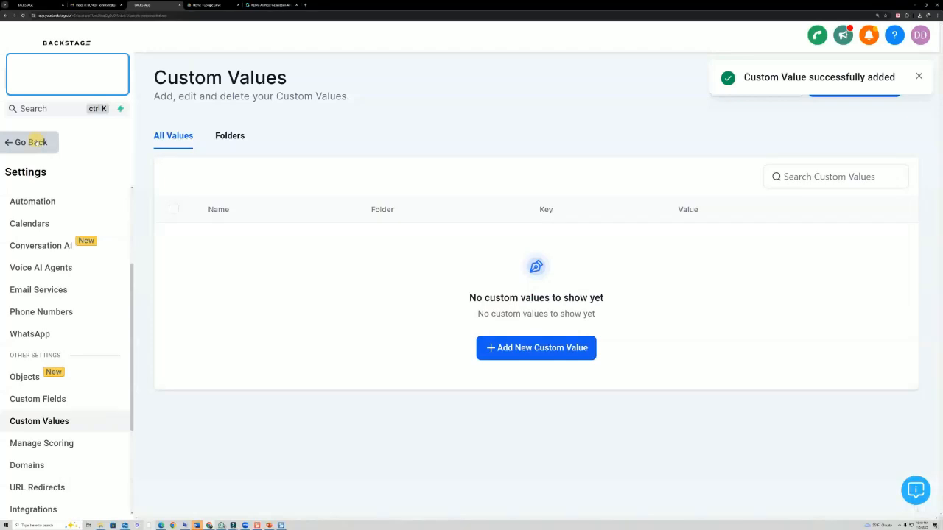
{"action": "left_click", "coordinate": [29, 142]}
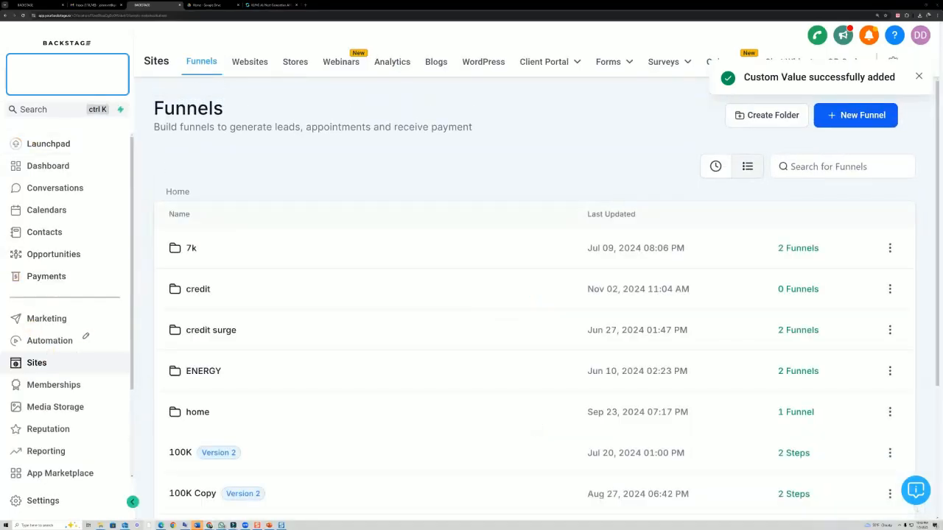
- In Automation, create a new workflow from scratch, annotating the sidebar entry and Create Workflow button
{"action": "mouse_move", "coordinate": [86, 335]}
{"action": "left_mouse_down"}
{"action": "mouse_move", "coordinate": [32, 349]}
{"action": "mouse_move", "coordinate": [91, 340]}
{"action": "left_mouse_up"}
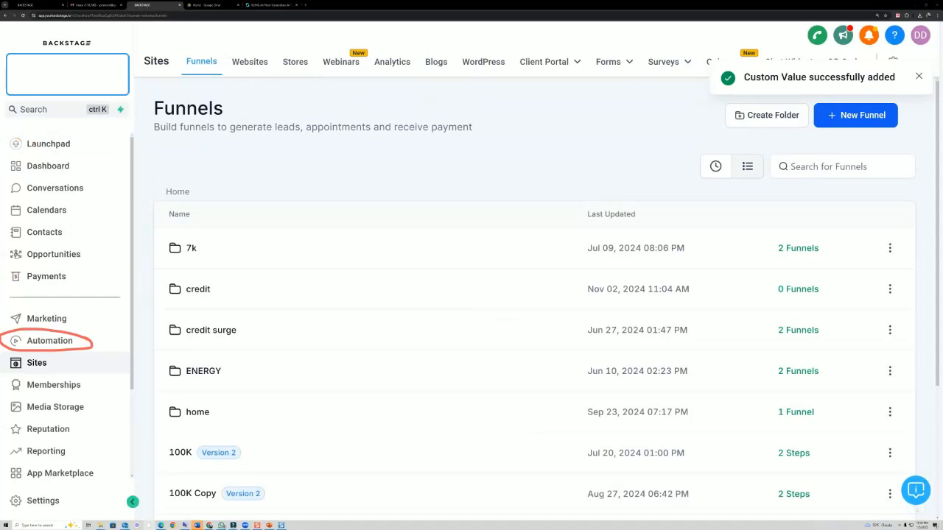
{"action": "left_click", "coordinate": [42, 340]}
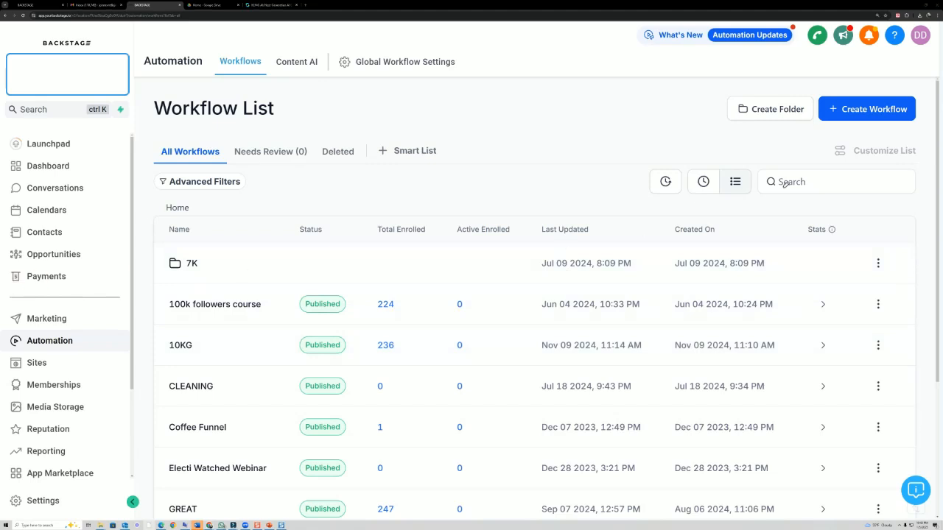
{"action": "mouse_move", "coordinate": [840, 126]}
{"action": "left_mouse_down"}
{"action": "mouse_move", "coordinate": [847, 87]}
{"action": "mouse_move", "coordinate": [847, 126]}
{"action": "left_mouse_up"}
{"action": "left_click", "coordinate": [851, 109]}
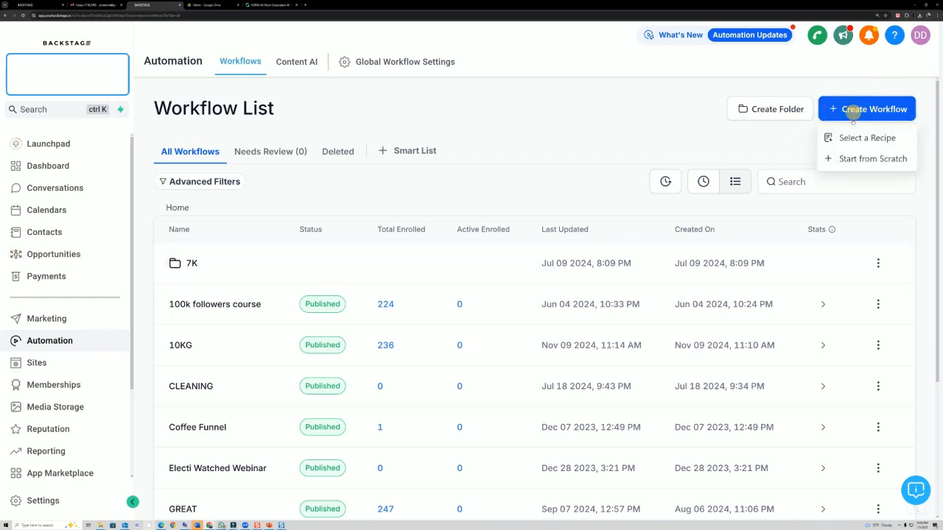
{"action": "left_click", "coordinate": [859, 159]}
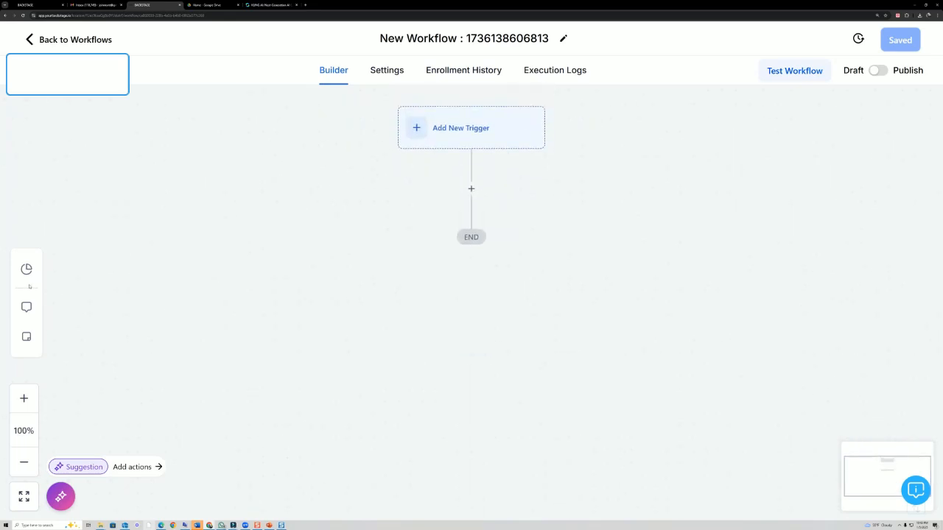
- Rename the new workflow to mywfdemo
{"action": "mouse_move", "coordinate": [472, 54]}
{"action": "left_mouse_down"}
{"action": "mouse_move", "coordinate": [577, 43]}
{"action": "mouse_move", "coordinate": [388, 50]}
{"action": "mouse_move", "coordinate": [436, 52]}
{"action": "left_mouse_up"}
{"action": "left_click", "coordinate": [562, 40]}
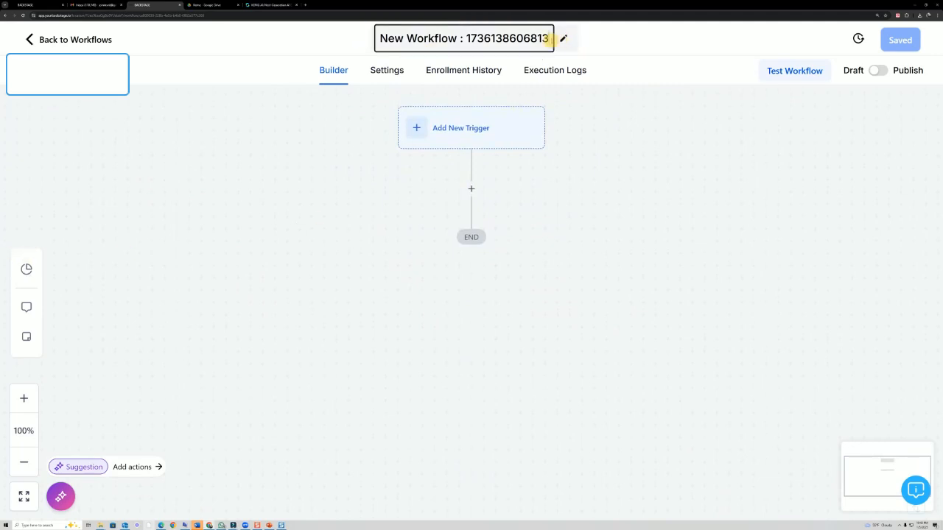
{"action": "key", "text": "BackSpace"}
{"action": "key", "text": "BackSpace"}
{"action": "key", "text": "BackSpace"}
{"action": "key", "text": "BackSpace"}
{"action": "key", "text": "BackSpace"}
{"action": "key", "text": "BackSpace"}
{"action": "key", "text": "BackSpace"}
{"action": "key", "text": "BackSpace"}
{"action": "key", "text": "BackSpace"}
{"action": "key", "text": "BackSpace"}
{"action": "key", "text": "BackSpace"}
{"action": "key", "text": "BackSpace"}
{"action": "key", "text": "BackSpace"}
{"action": "key", "text": "BackSpace"}
{"action": "key", "text": "BackSpace"}
{"action": "key", "text": "BackSpace"}
{"action": "key", "text": "BackSpace"}
{"action": "key", "text": "BackSpace"}
{"action": "key", "text": "BackSpace"}
{"action": "key", "text": "BackSpace"}
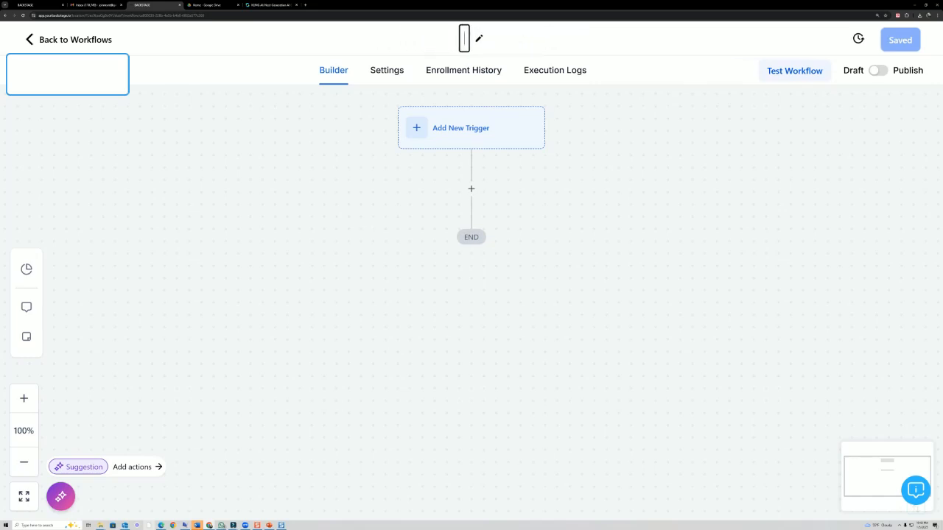
{"action": "type", "text": "mywf"}
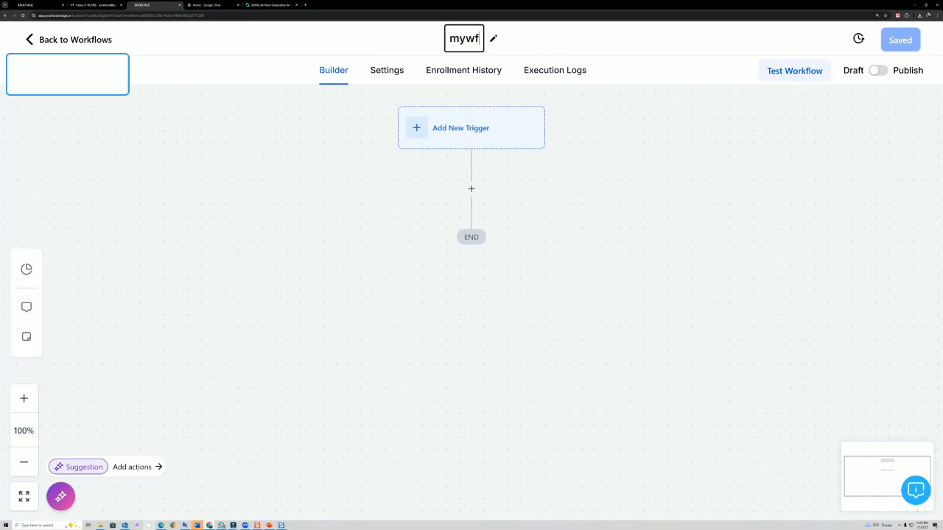
{"action": "type", "text": "demo"}
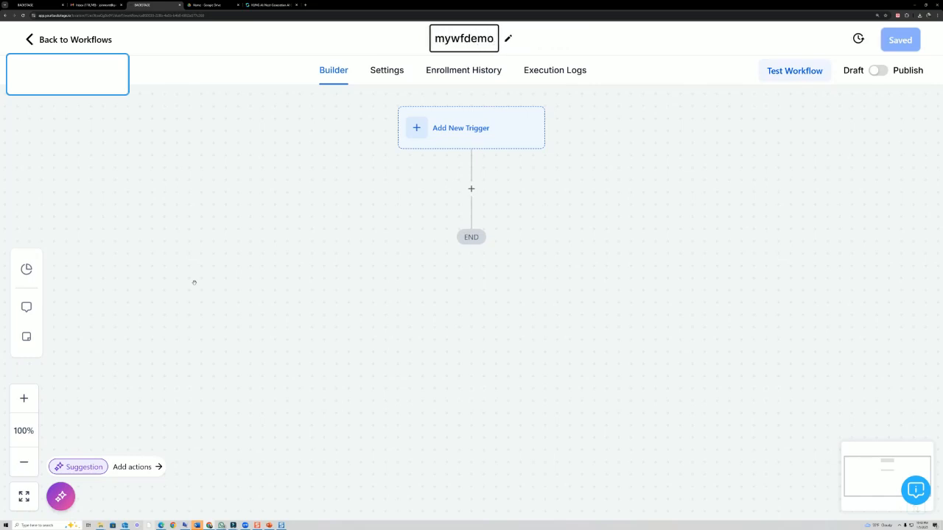
{"action": "left_click", "coordinate": [749, 265]}
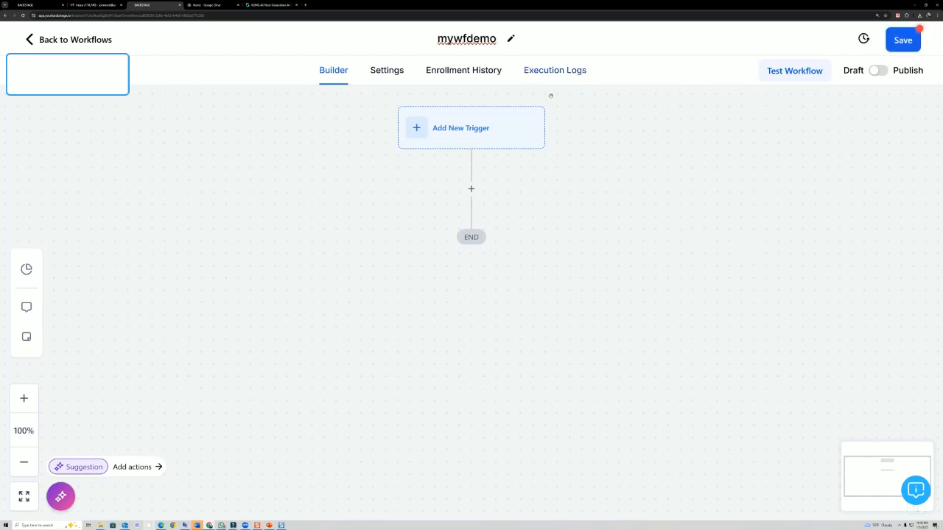
- Sketch a form-to-trigger annotation on the canvas, then bring up the trigger list
{"action": "mouse_move", "coordinate": [603, 120]}
{"action": "left_mouse_down"}
{"action": "mouse_move", "coordinate": [585, 115]}
{"action": "mouse_move", "coordinate": [390, 162]}
{"action": "mouse_move", "coordinate": [541, 124]}
{"action": "left_mouse_up"}
{"action": "mouse_move", "coordinate": [211, 161]}
{"action": "left_mouse_down"}
{"action": "mouse_move", "coordinate": [310, 137]}
{"action": "mouse_move", "coordinate": [284, 147]}
{"action": "left_mouse_up"}
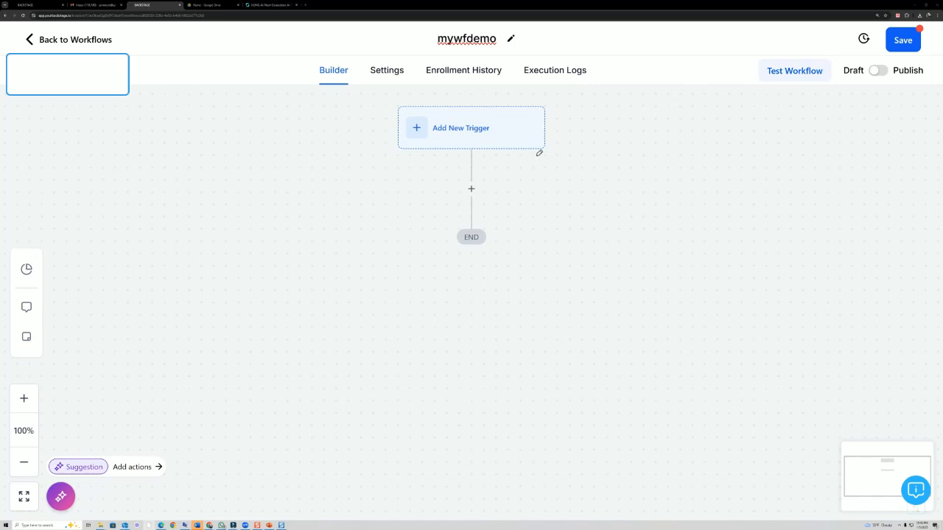
{"action": "mouse_move", "coordinate": [141, 166]}
{"action": "left_mouse_down"}
{"action": "mouse_move", "coordinate": [126, 322]}
{"action": "mouse_move", "coordinate": [191, 160]}
{"action": "mouse_move", "coordinate": [154, 170]}
{"action": "left_mouse_up"}
{"action": "left_click_drag", "start_coordinate": [162, 213], "coordinate": [211, 215]}
{"action": "mouse_move", "coordinate": [163, 252]}
{"action": "left_mouse_down"}
{"action": "mouse_move", "coordinate": [209, 248]}
{"action": "mouse_move", "coordinate": [231, 275]}
{"action": "left_mouse_up"}
{"action": "mouse_move", "coordinate": [255, 233]}
{"action": "left_mouse_down"}
{"action": "mouse_move", "coordinate": [426, 166]}
{"action": "mouse_move", "coordinate": [380, 176]}
{"action": "left_mouse_up"}
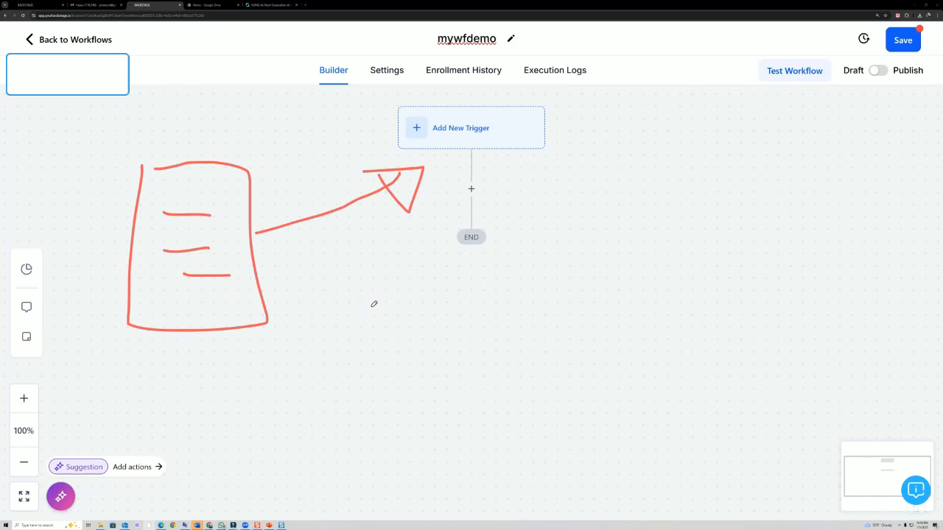
{"action": "key", "text": "e"}
{"action": "mouse_move", "coordinate": [182, 225]}
{"action": "left_mouse_down"}
{"action": "mouse_move", "coordinate": [273, 342]}
{"action": "mouse_move", "coordinate": [175, 234]}
{"action": "mouse_move", "coordinate": [225, 265]}
{"action": "left_mouse_up"}
{"action": "left_click_drag", "start_coordinate": [184, 319], "coordinate": [221, 322]}
{"action": "left_click_drag", "start_coordinate": [204, 352], "coordinate": [240, 353]}
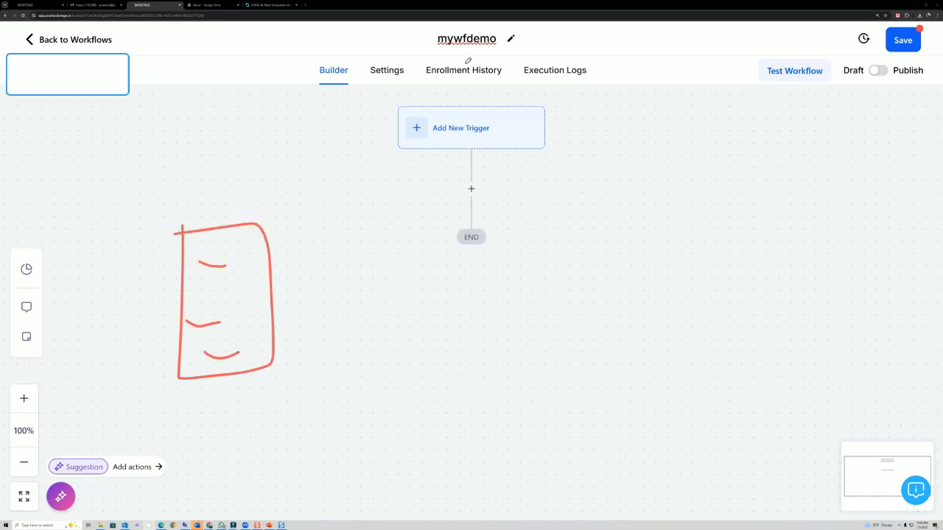
{"action": "left_click", "coordinate": [379, 186]}
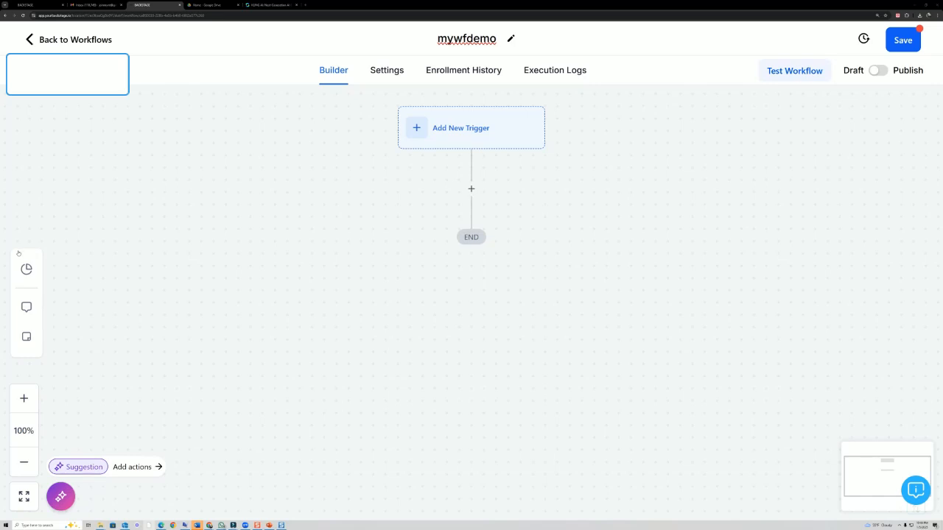
{"action": "left_click", "coordinate": [462, 129]}
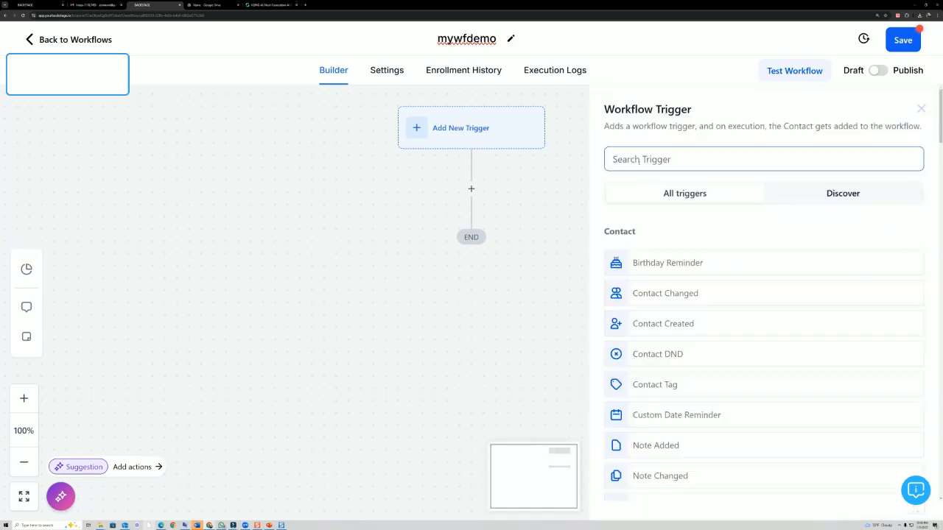
- Add a Form Submitted trigger filtered to Form is KETO and save it
{"action": "type", "text": "form"}
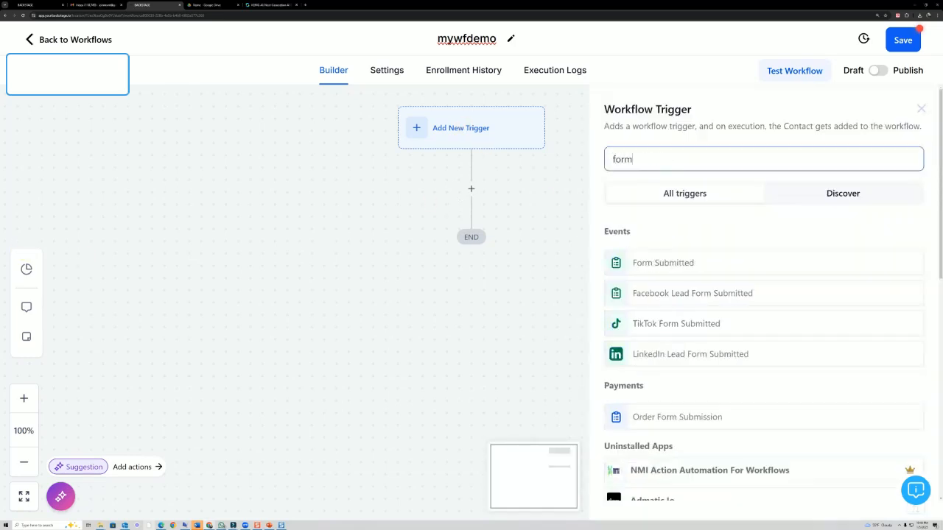
{"action": "left_click", "coordinate": [662, 265]}
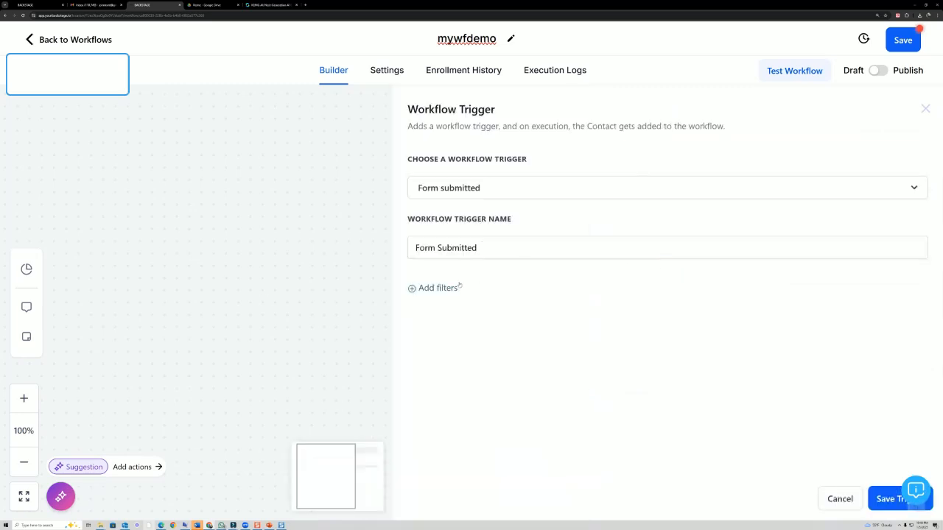
{"action": "left_click", "coordinate": [451, 287]}
{"action": "left_click", "coordinate": [467, 303]}
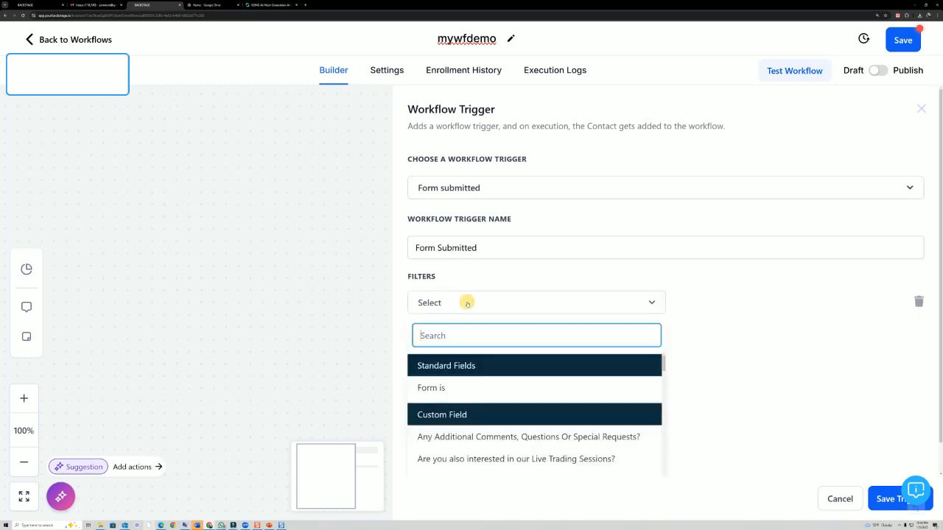
{"action": "scroll", "coordinate": [444, 396], "scroll_direction": "down", "scroll_amount": 1}
{"action": "scroll", "coordinate": [444, 390], "scroll_direction": "up", "scroll_amount": 1}
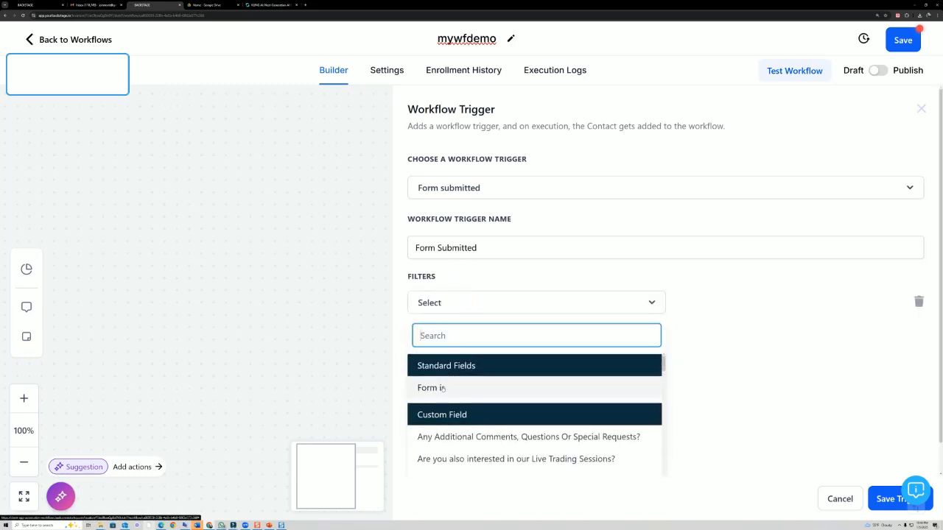
{"action": "left_click", "coordinate": [442, 388]}
{"action": "left_click", "coordinate": [707, 301]}
{"action": "scroll", "coordinate": [722, 348], "scroll_direction": "down", "scroll_amount": 1}
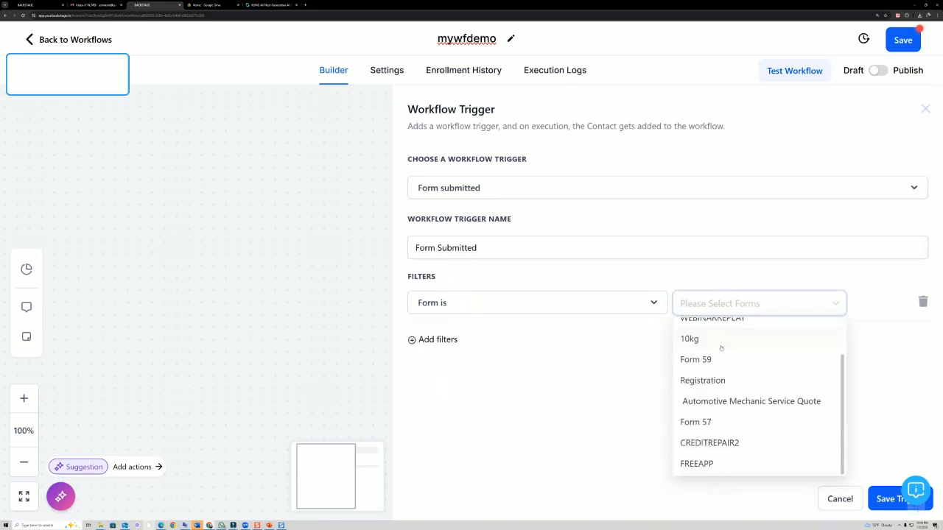
{"action": "scroll", "coordinate": [721, 348], "scroll_direction": "up", "scroll_amount": 1}
{"action": "left_click", "coordinate": [696, 330]}
{"action": "left_click", "coordinate": [890, 498]}
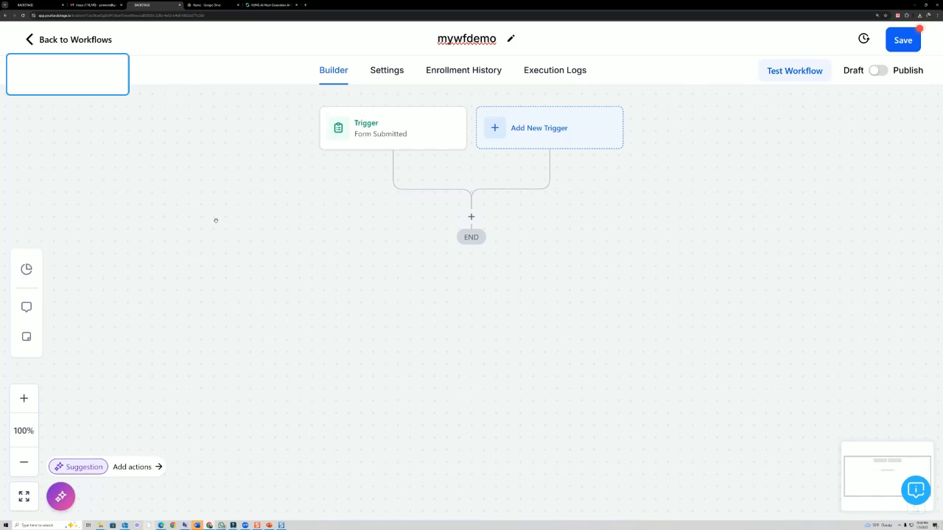
- Add an Add Contact Tag action applying a new tag 'keto' and save it
{"action": "left_click", "coordinate": [472, 217]}
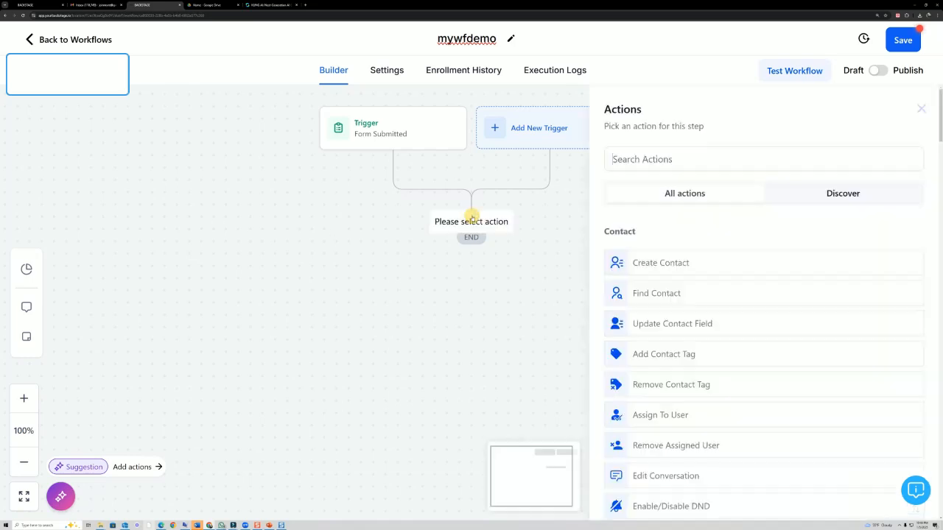
{"action": "type", "text": "t"}
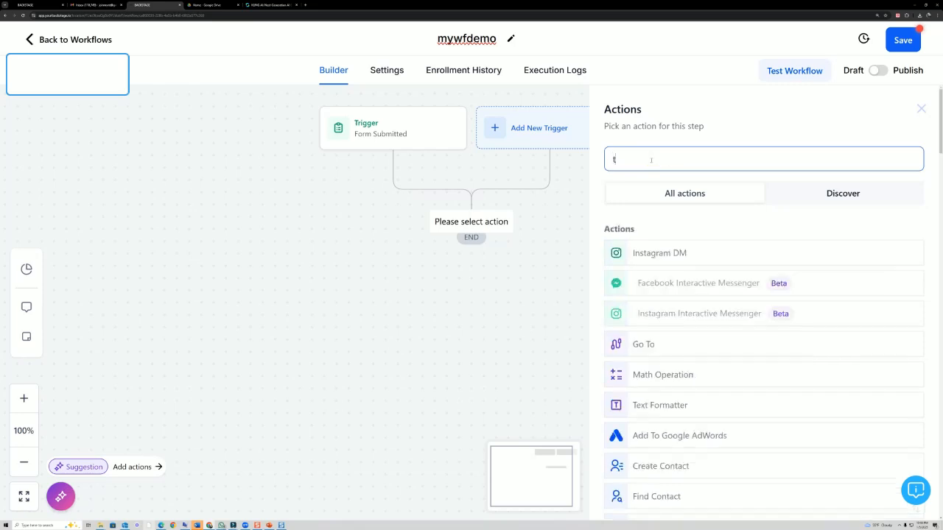
{"action": "type", "text": "ag"}
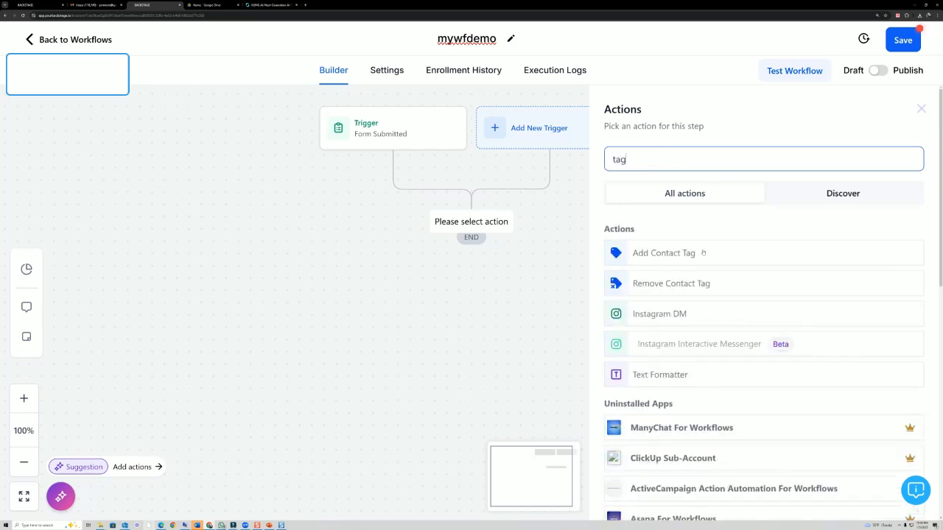
{"action": "left_click", "coordinate": [698, 254]}
{"action": "left_click", "coordinate": [677, 236]}
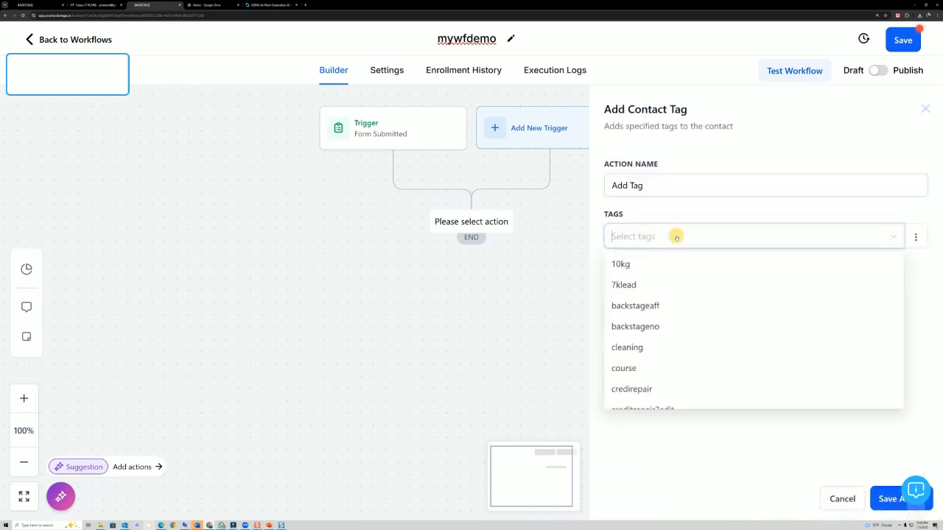
{"action": "scroll", "coordinate": [684, 378], "scroll_direction": "down", "scroll_amount": 8}
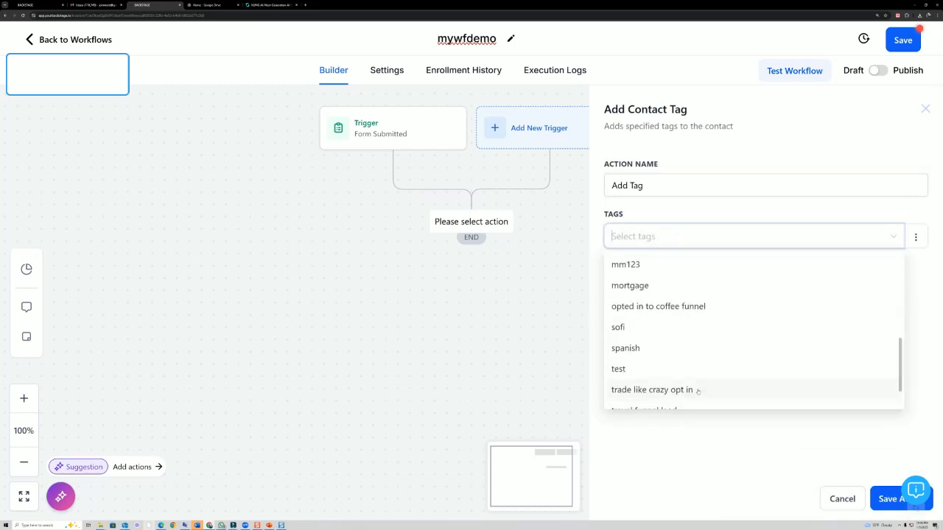
{"action": "scroll", "coordinate": [698, 395], "scroll_direction": "down", "scroll_amount": 1}
{"action": "left_click", "coordinate": [703, 446]}
{"action": "left_click", "coordinate": [714, 243]}
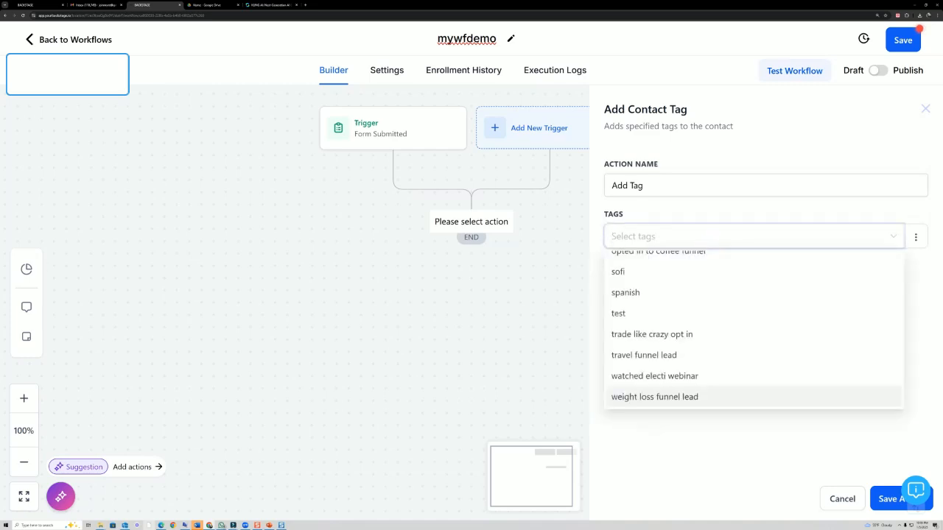
{"action": "type", "text": "keto"}
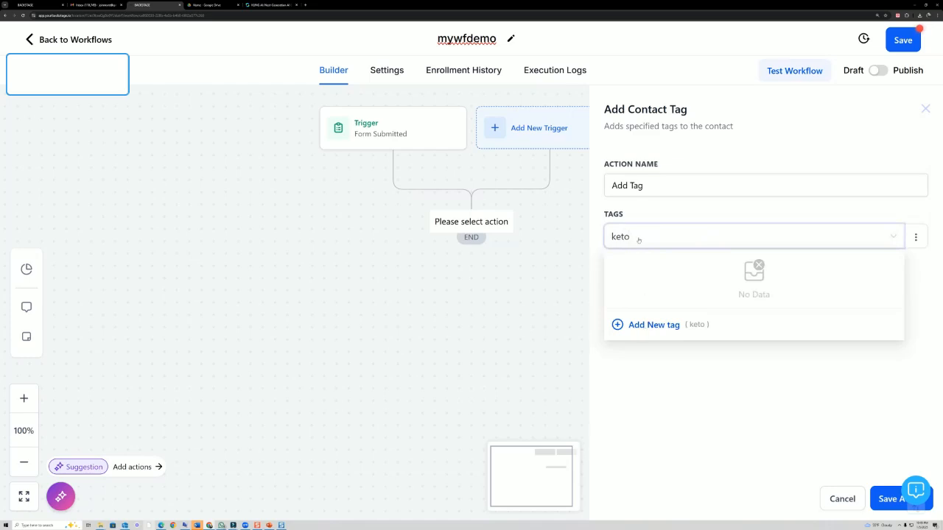
{"action": "left_click", "coordinate": [645, 326]}
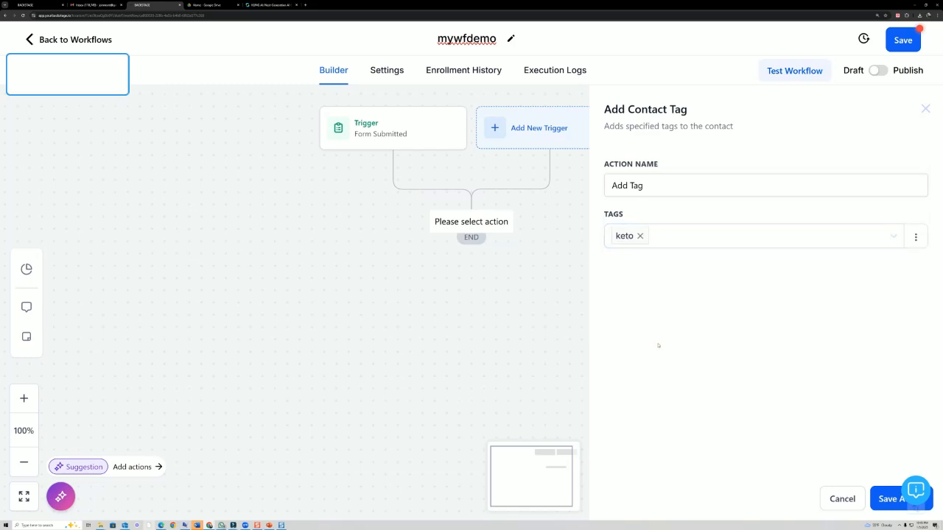
{"action": "left_click", "coordinate": [893, 500]}
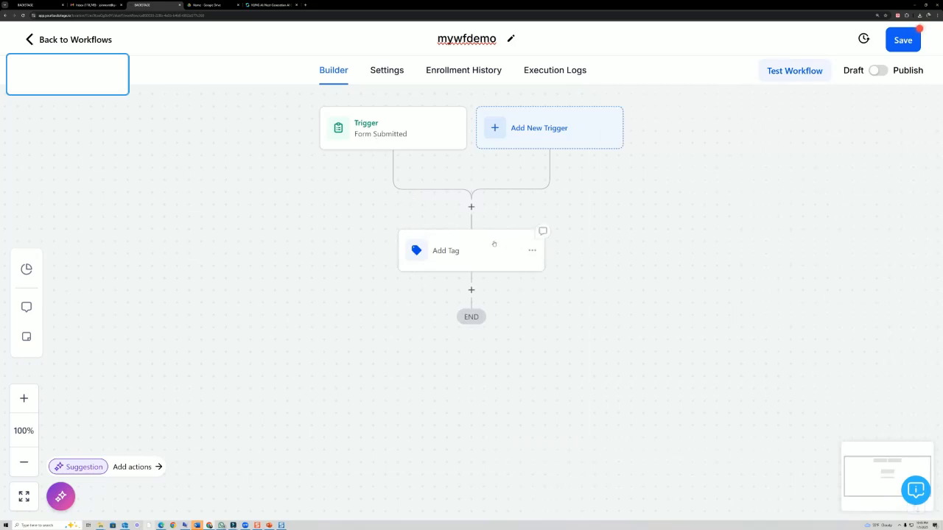
- Add another action after the Add Tag step
{"action": "scroll", "coordinate": [496, 244], "scroll_direction": "down", "scroll_amount": 2}
{"action": "scroll", "coordinate": [496, 244], "scroll_direction": "down", "scroll_amount": 3}
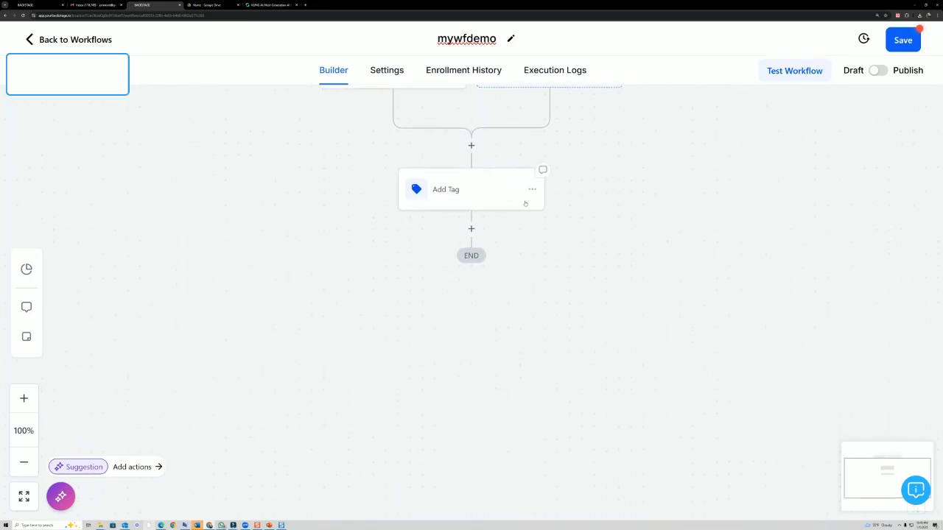
{"action": "scroll", "coordinate": [500, 210], "scroll_direction": "up", "scroll_amount": 1}
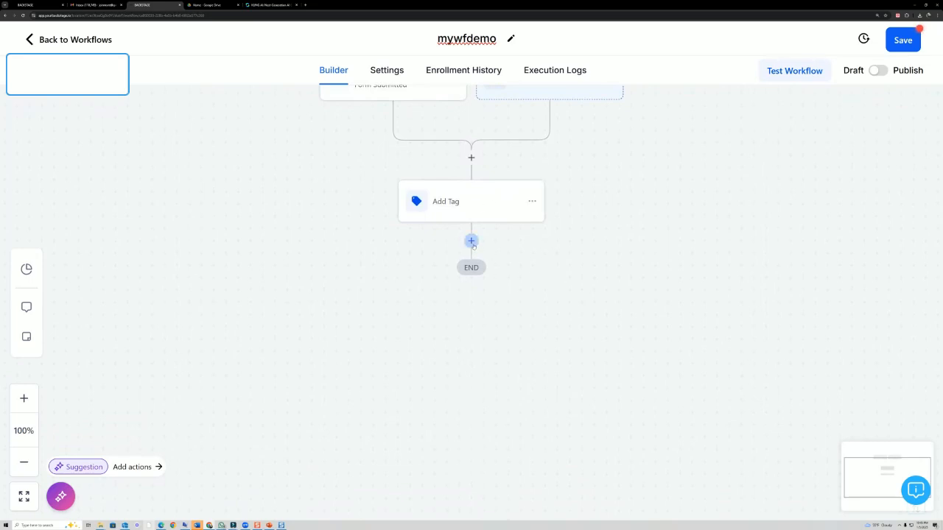
{"action": "left_click", "coordinate": [471, 241]}
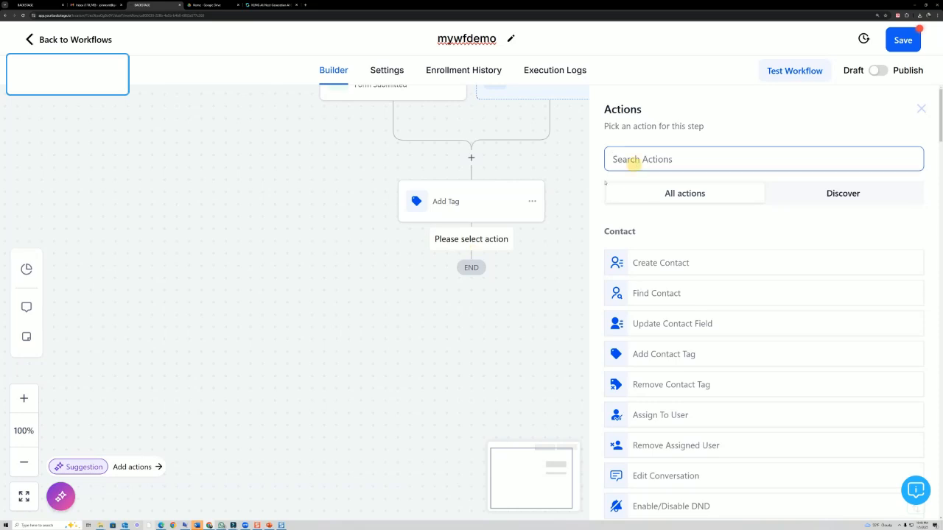
- Add a Send Email action with sender name MY NAME and sender email MY EMAIL ADDRESS custom values
{"action": "type", "text": "email"}
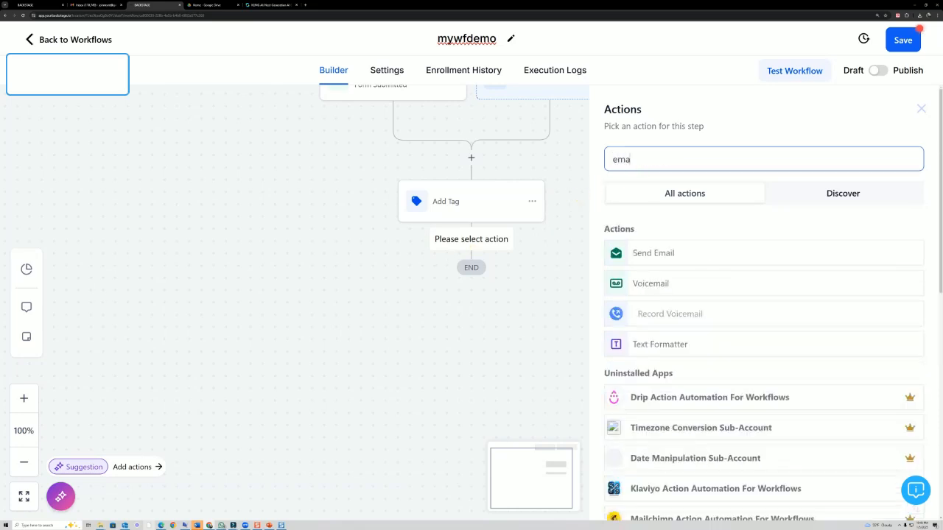
{"action": "left_click", "coordinate": [637, 254]}
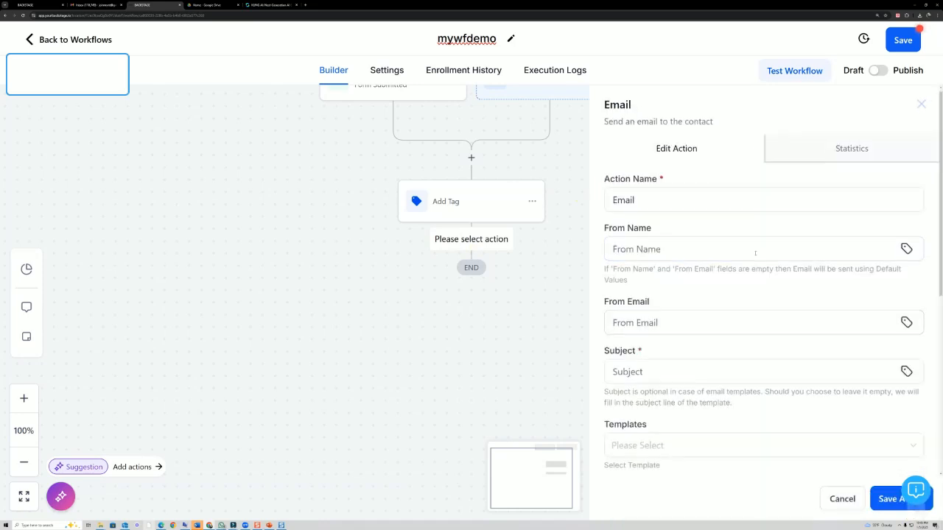
{"action": "scroll", "coordinate": [756, 253], "scroll_direction": "down", "scroll_amount": 1}
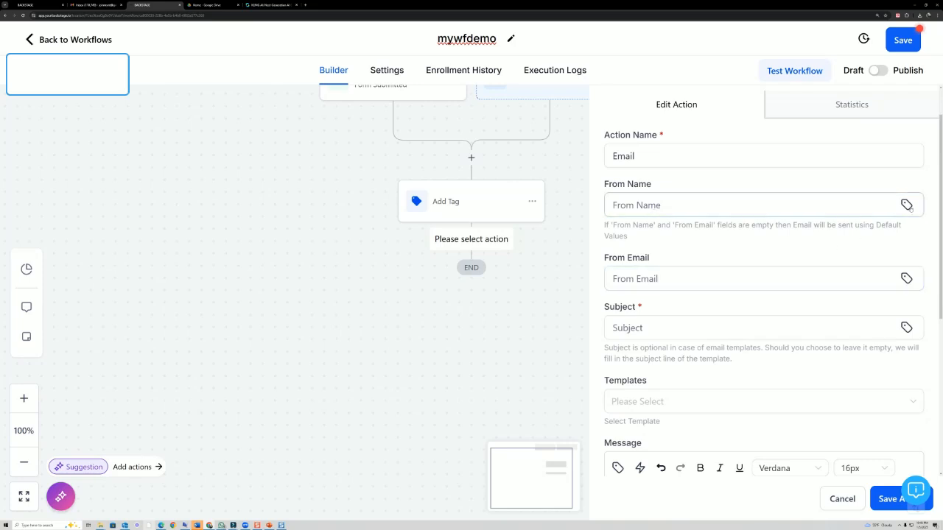
{"action": "left_click", "coordinate": [906, 206]}
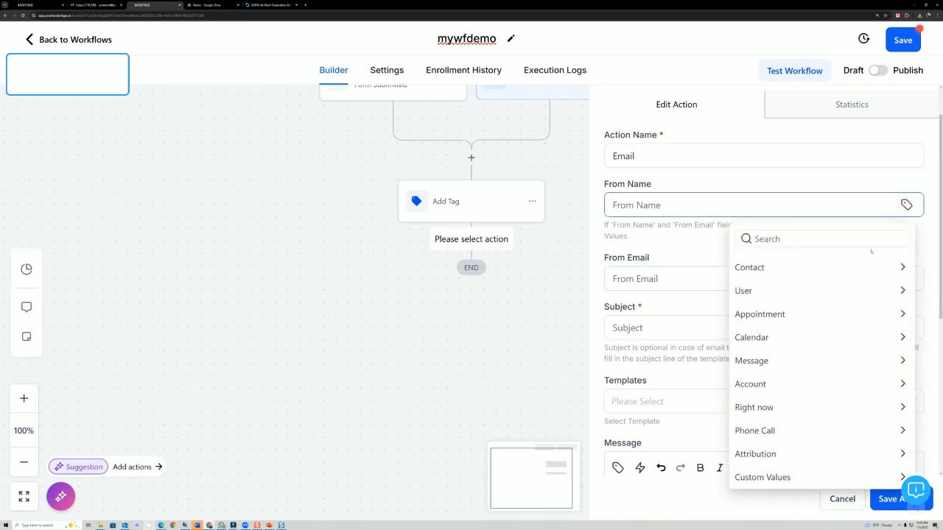
{"action": "left_click", "coordinate": [766, 478]}
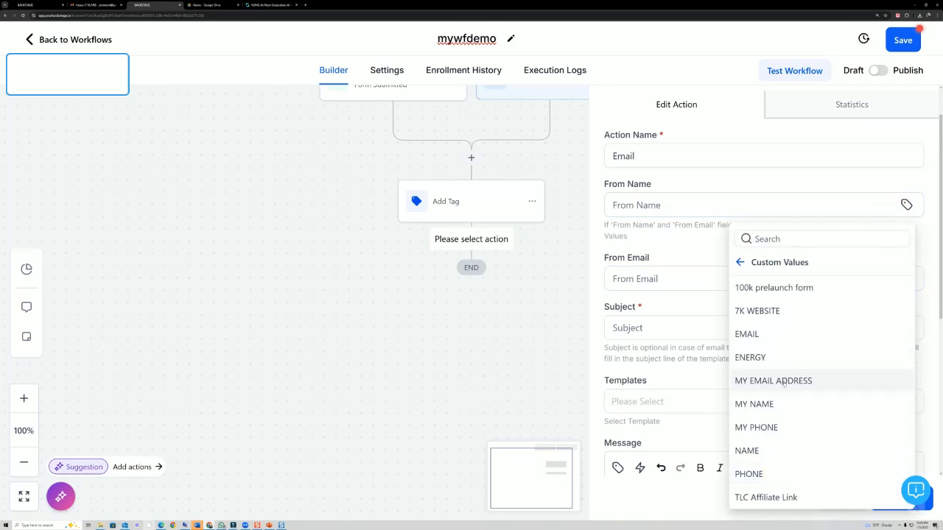
{"action": "left_click", "coordinate": [773, 403]}
{"action": "left_click", "coordinate": [907, 280]}
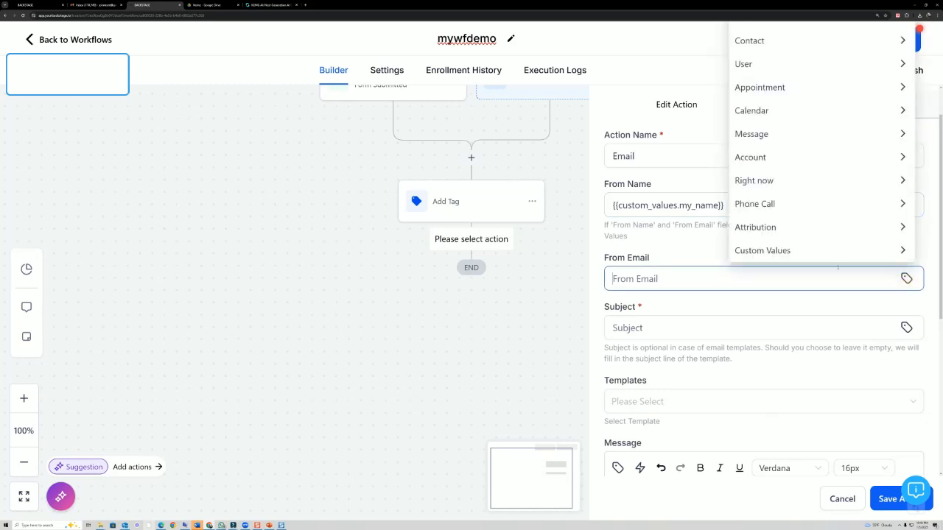
{"action": "left_click", "coordinate": [781, 251]}
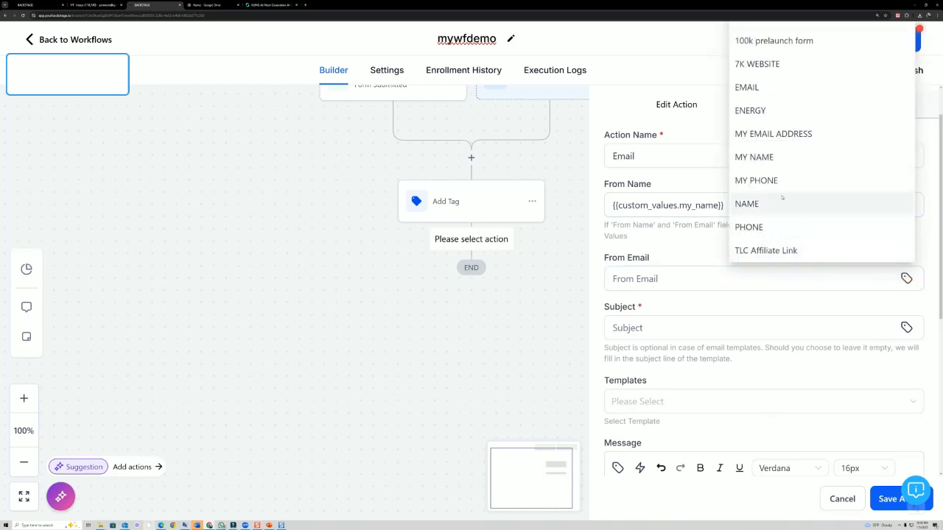
{"action": "left_click", "coordinate": [771, 136]}
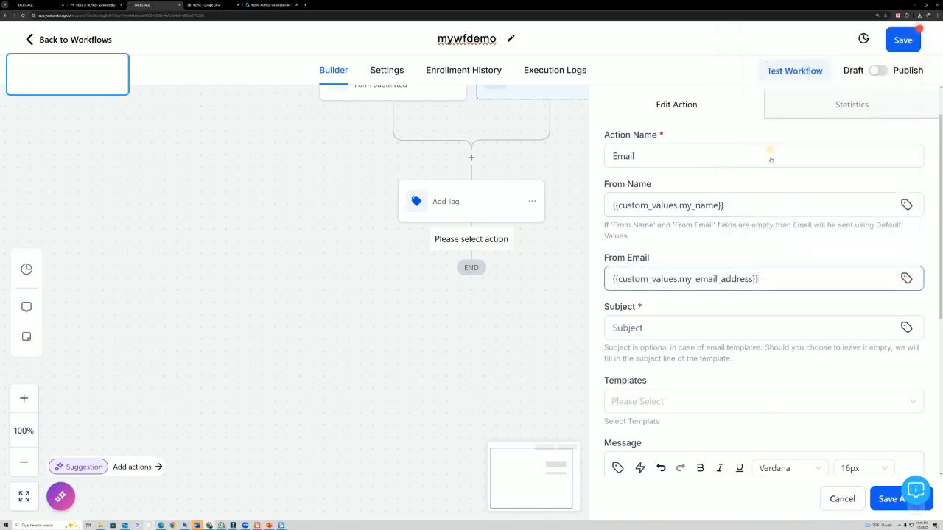
- Set the email subject to 'This is the 1st email'
{"action": "left_click", "coordinate": [736, 326]}
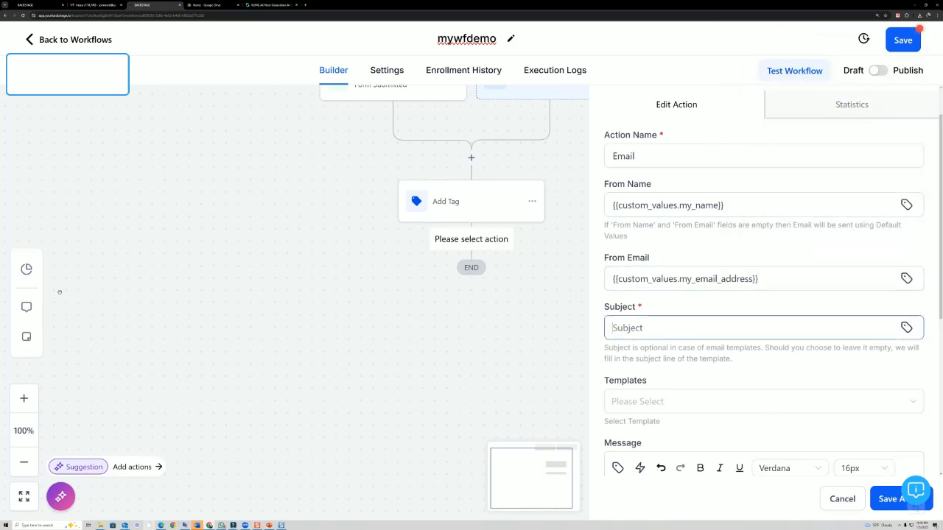
{"action": "type", "text": "Thid"}
{"action": "key", "text": "BackSpace"}
{"action": "type", "text": "s is the 1st email"}
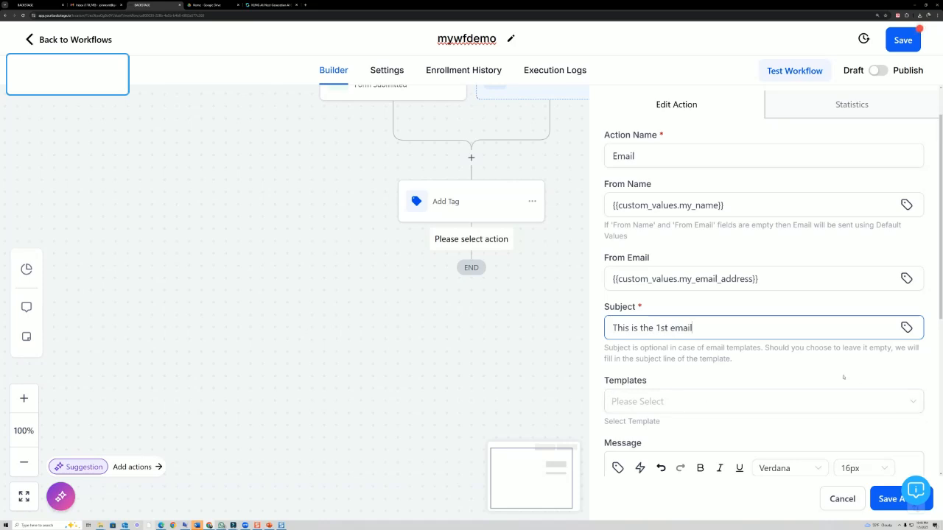
{"action": "scroll", "coordinate": [843, 378], "scroll_direction": "down", "scroll_amount": 4}
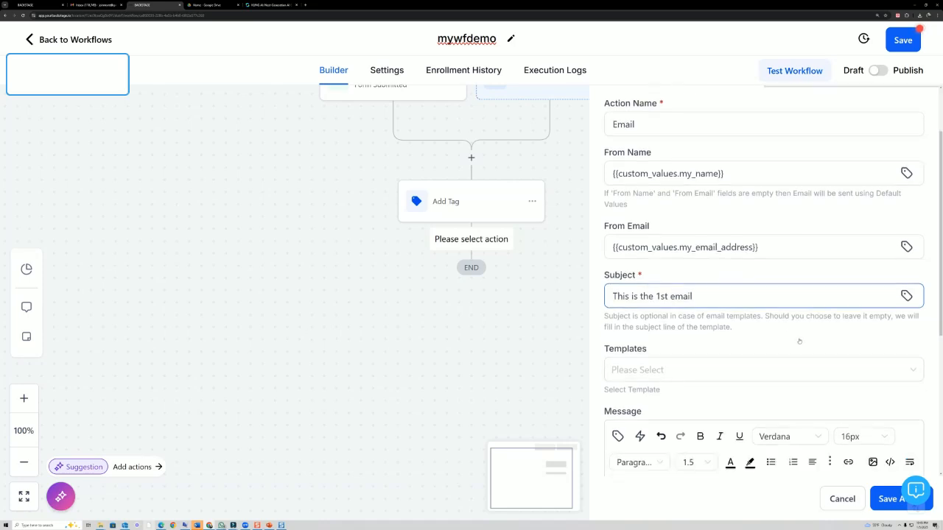
- Write the body: contact first name merge field, 'here is the email', then 'click here'
{"action": "scroll", "coordinate": [707, 228], "scroll_direction": "up", "scroll_amount": 1}
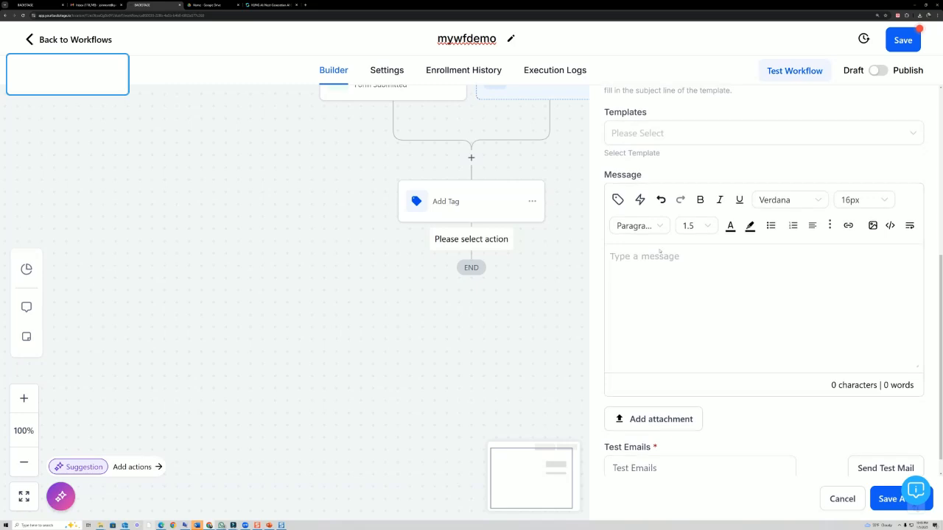
{"action": "left_click", "coordinate": [618, 201]}
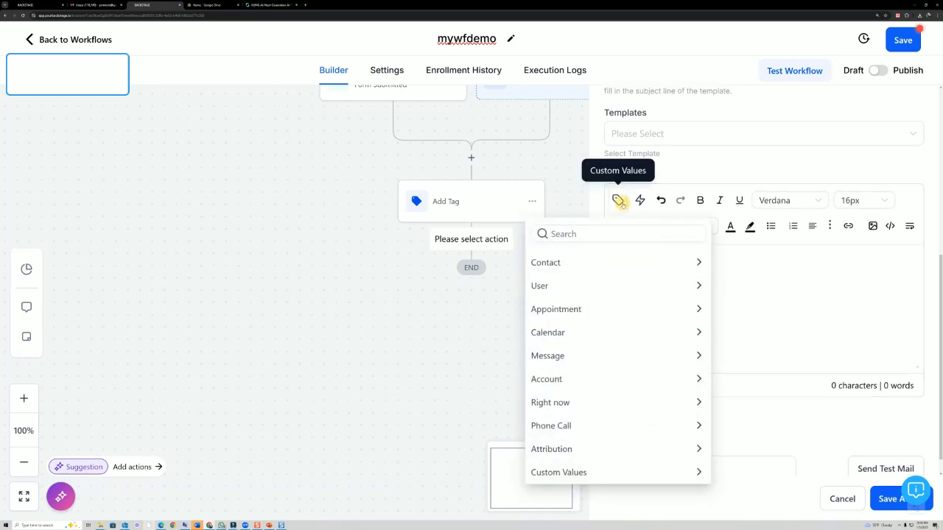
{"action": "left_click", "coordinate": [632, 263]}
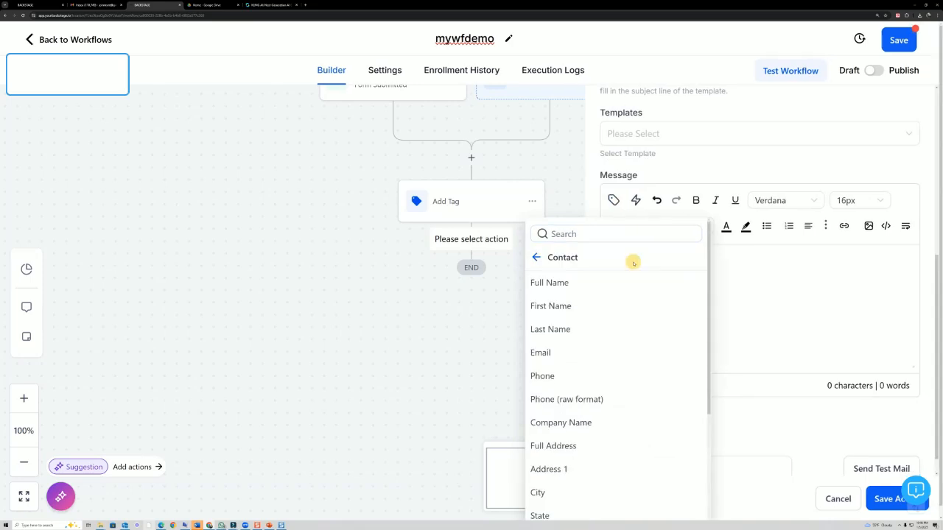
{"action": "left_click", "coordinate": [566, 304]}
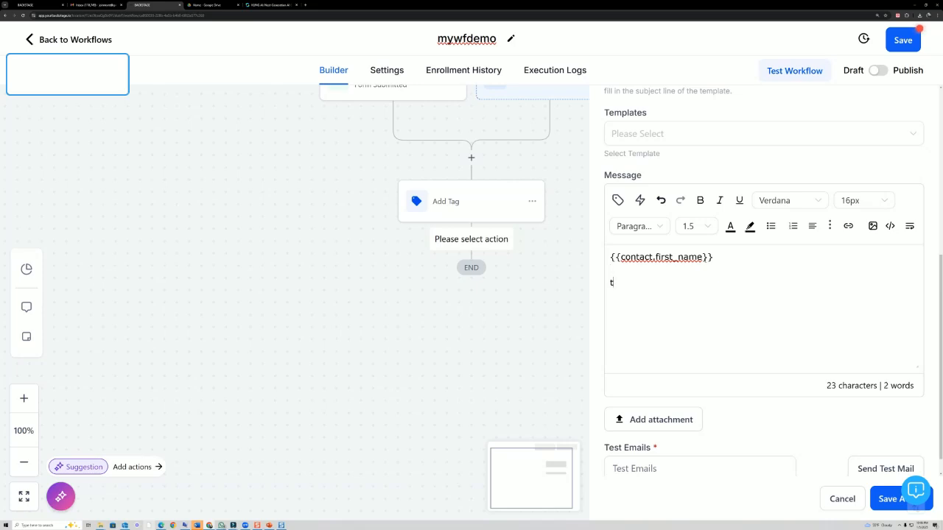
{"action": "type", "text": "here is the email"}
{"action": "key", "text": "Return"}
{"action": "type", "text": "click here"}
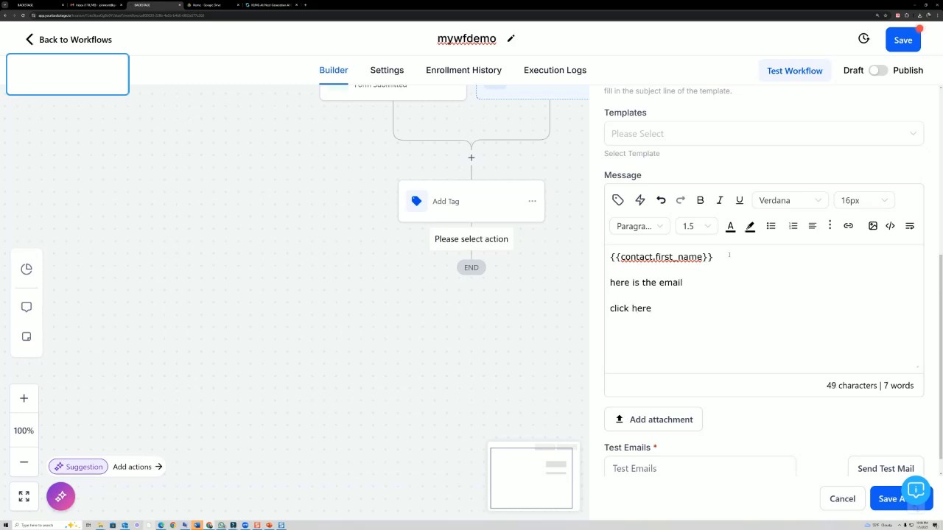
{"action": "left_click_drag", "start_coordinate": [669, 310], "coordinate": [600, 308]}
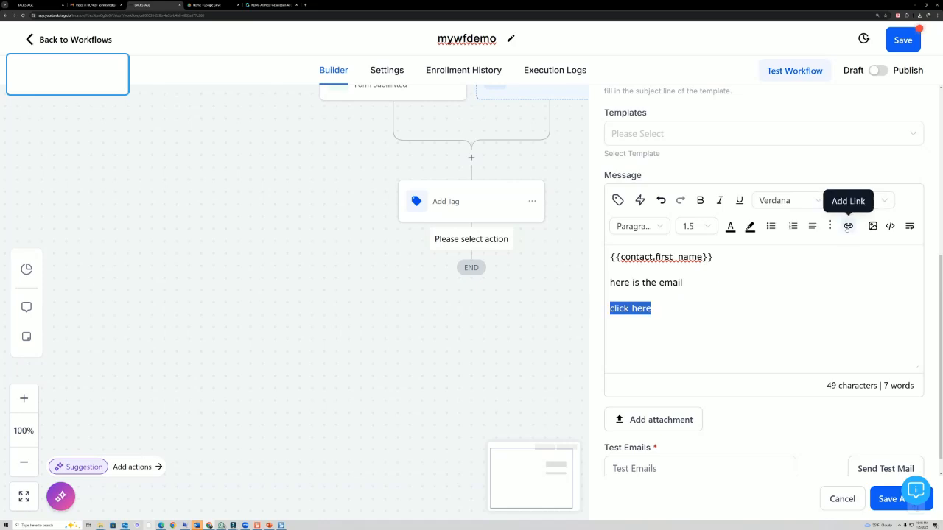
{"action": "left_click", "coordinate": [847, 227]}
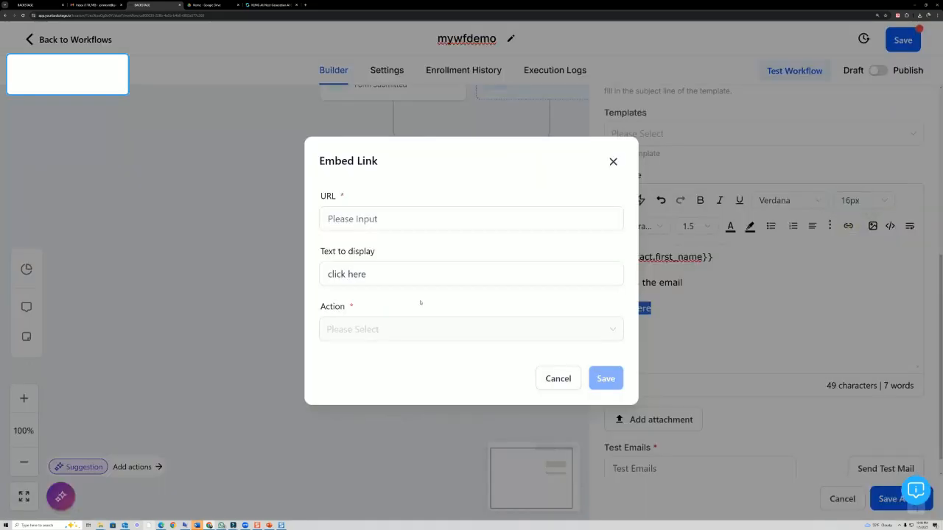
{"action": "left_click", "coordinate": [379, 274]}
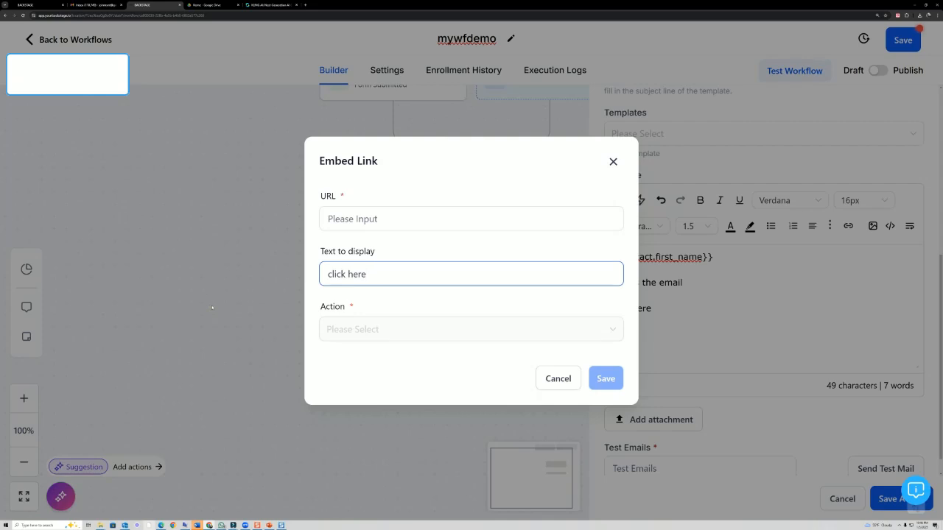
{"action": "left_click", "coordinate": [358, 220]}
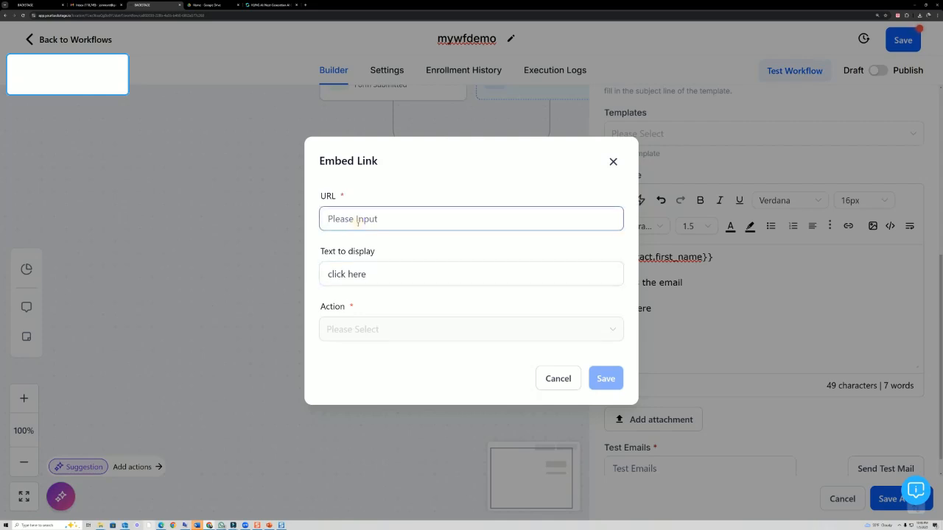
{"action": "type", "text": "https://www."}
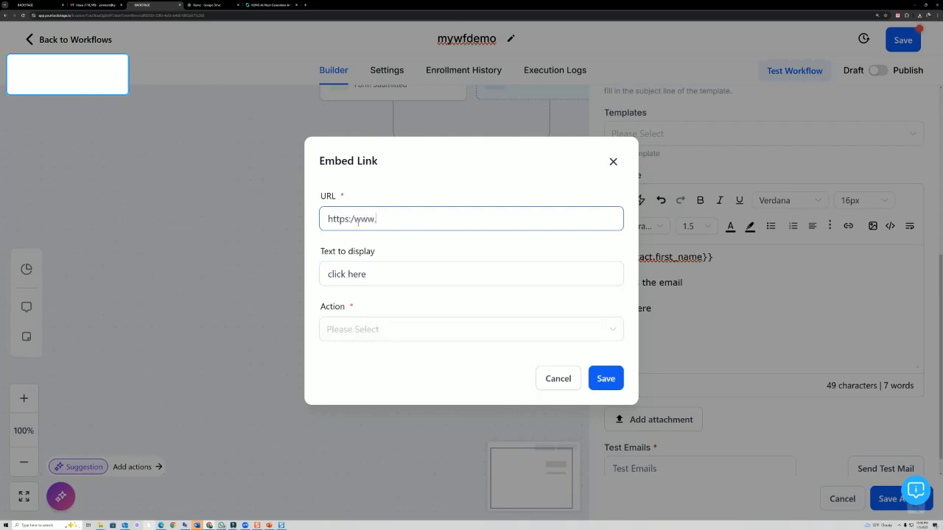
{"action": "type", "text": "website.com"}
{"action": "left_click", "coordinate": [607, 376]}
{"action": "left_click", "coordinate": [459, 335]}
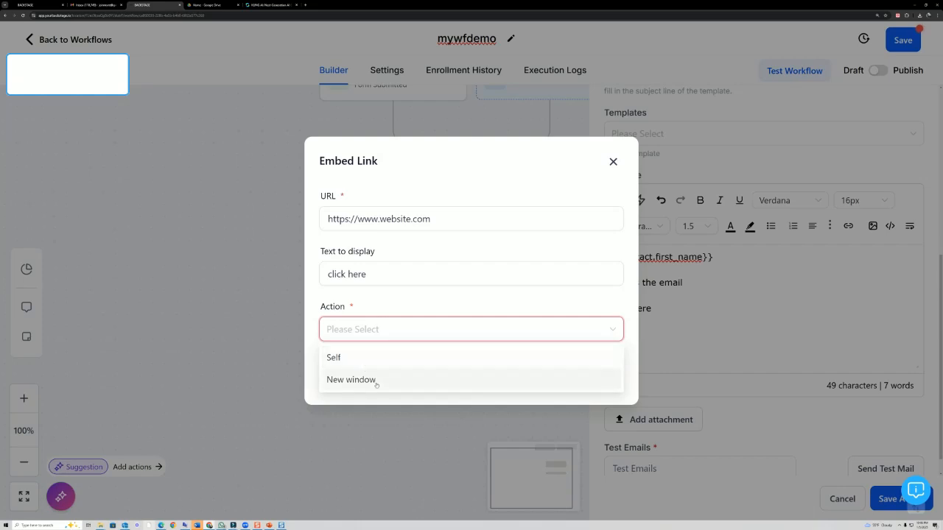
{"action": "left_click", "coordinate": [364, 361]}
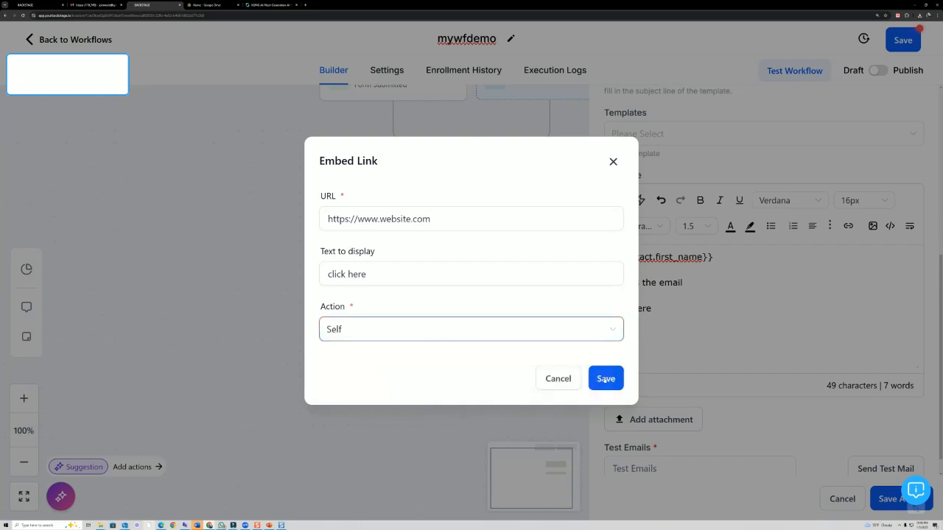
{"action": "left_click", "coordinate": [606, 378]}
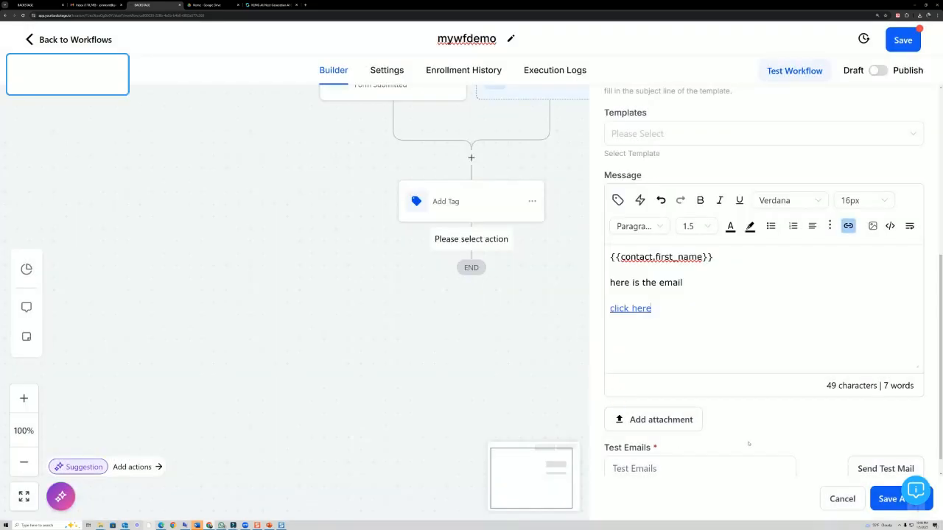
{"action": "left_click", "coordinate": [671, 313]}
- Add the My Phone custom value on a new line below the link in the email
{"action": "key", "text": "Return"}
{"action": "left_click", "coordinate": [618, 200]}
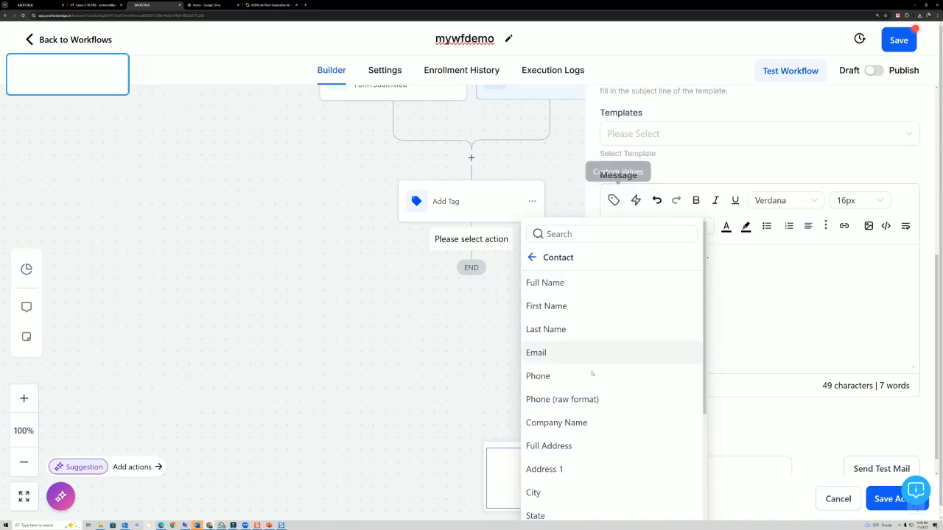
{"action": "scroll", "coordinate": [594, 377], "scroll_direction": "down", "scroll_amount": 3}
{"action": "left_click", "coordinate": [563, 269]}
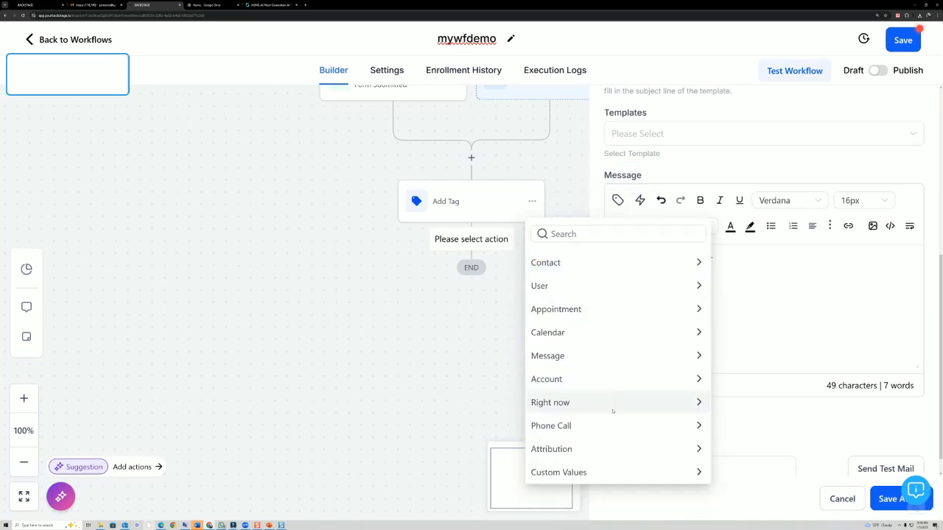
{"action": "left_click", "coordinate": [593, 471]}
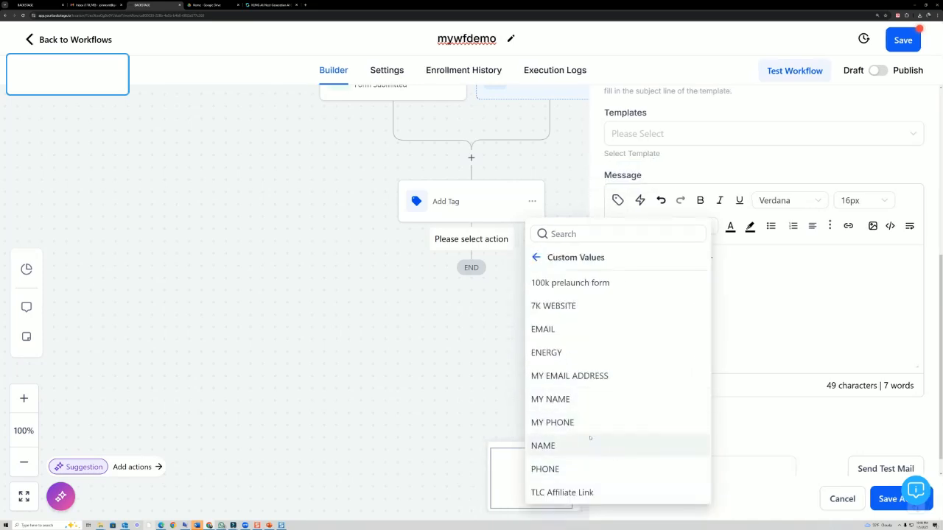
{"action": "left_click", "coordinate": [589, 422]}
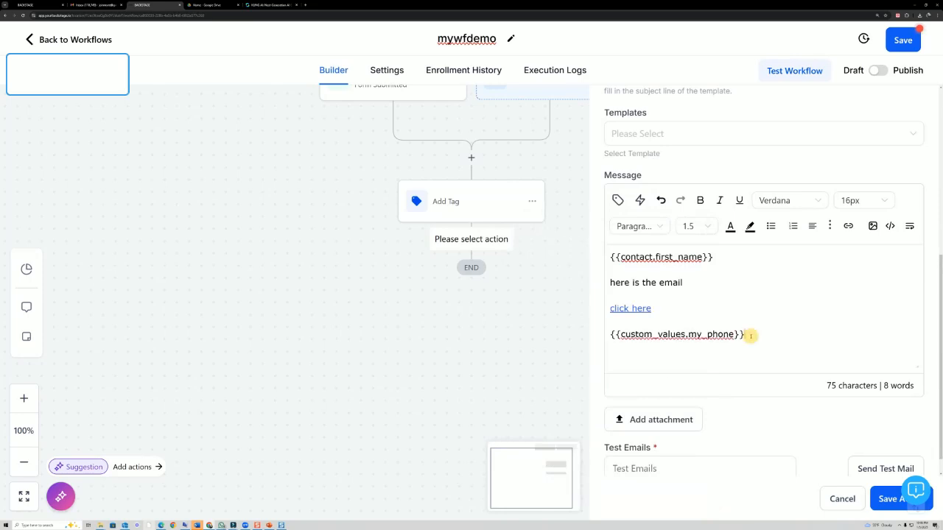
- Insert the My Name custom value above the phone value and save the Email step
{"action": "left_click", "coordinate": [727, 322]}
{"action": "key", "text": "Return"}
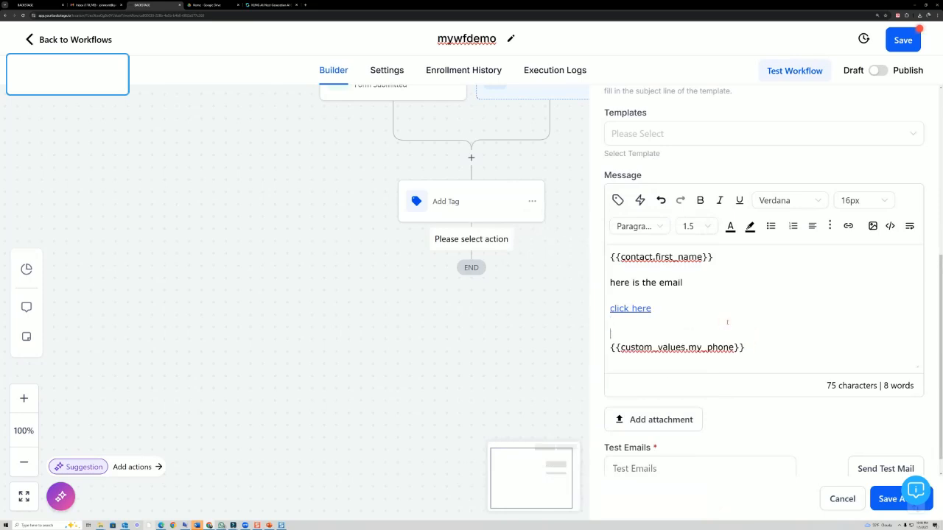
{"action": "left_click", "coordinate": [617, 201]}
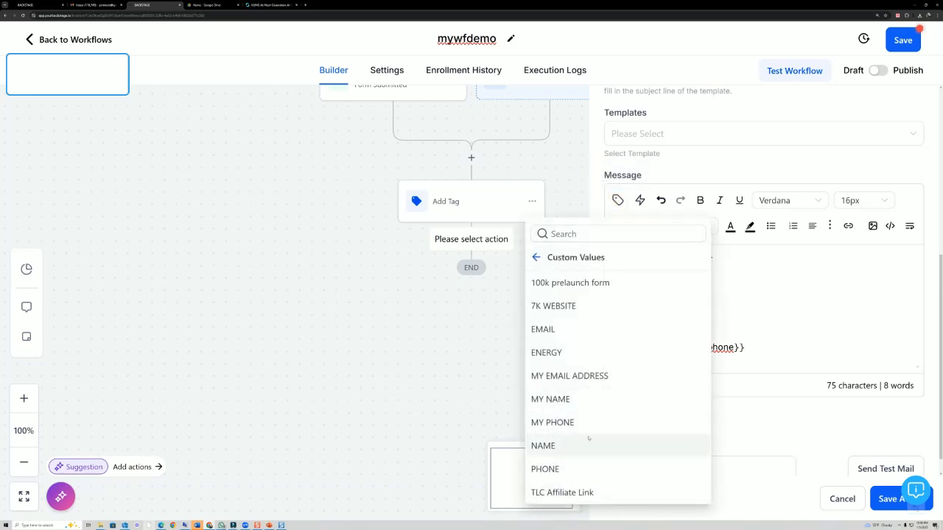
{"action": "left_click", "coordinate": [559, 402]}
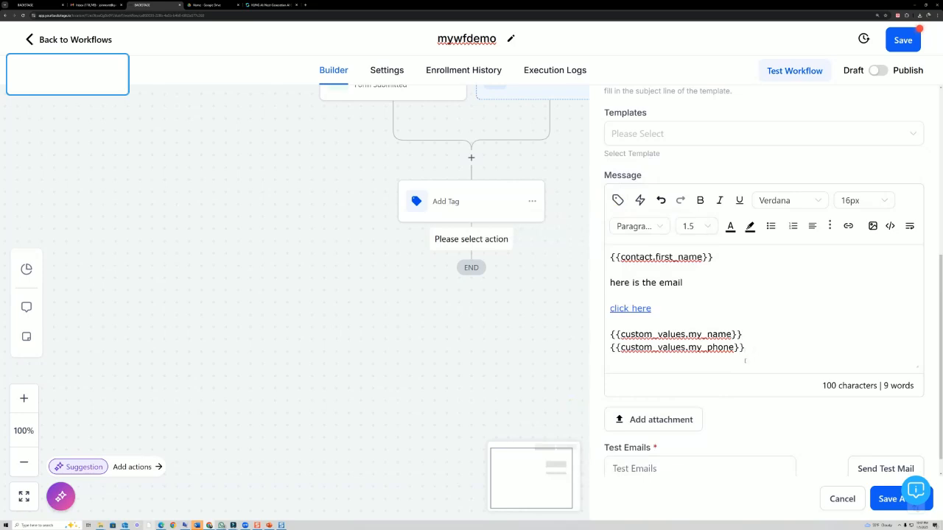
{"action": "scroll", "coordinate": [747, 386], "scroll_direction": "down", "scroll_amount": 1}
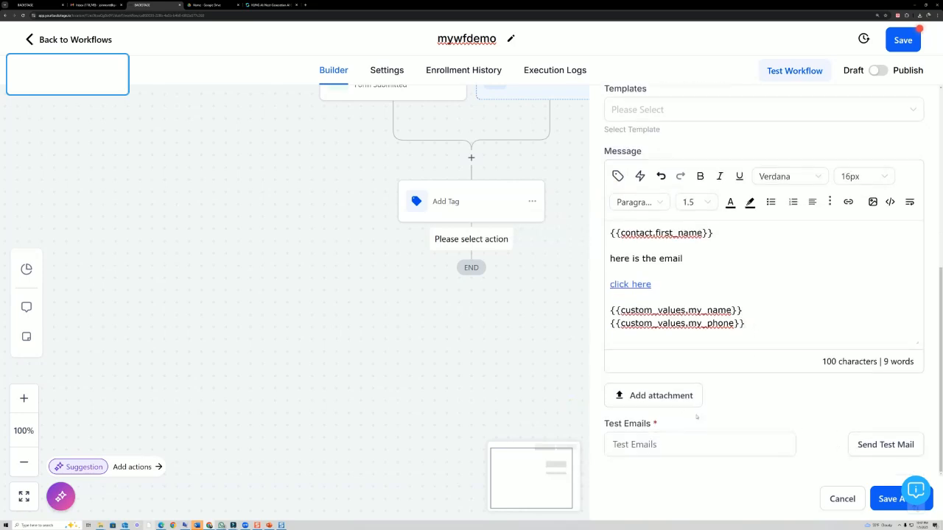
{"action": "left_click", "coordinate": [883, 503]}
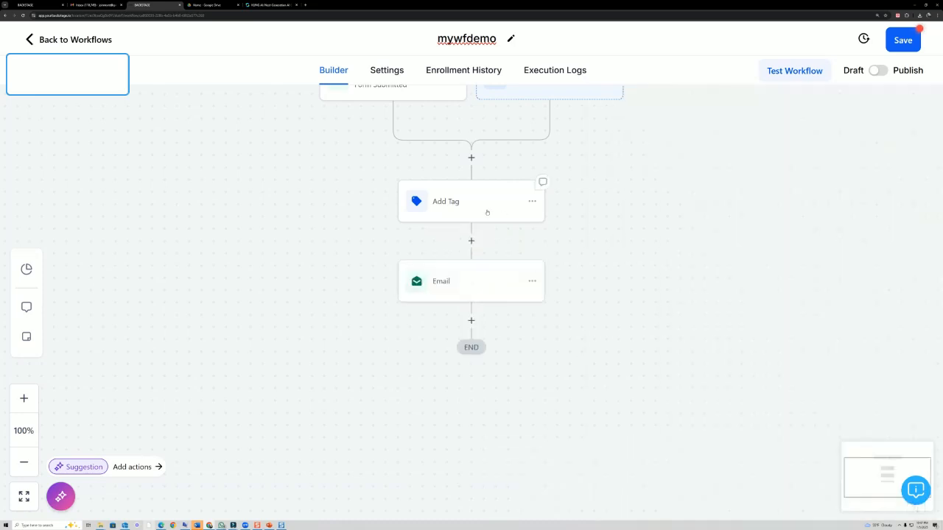
- Add a Wait action after the first Email with a time delay of 1 day
{"action": "left_click", "coordinate": [472, 322]}
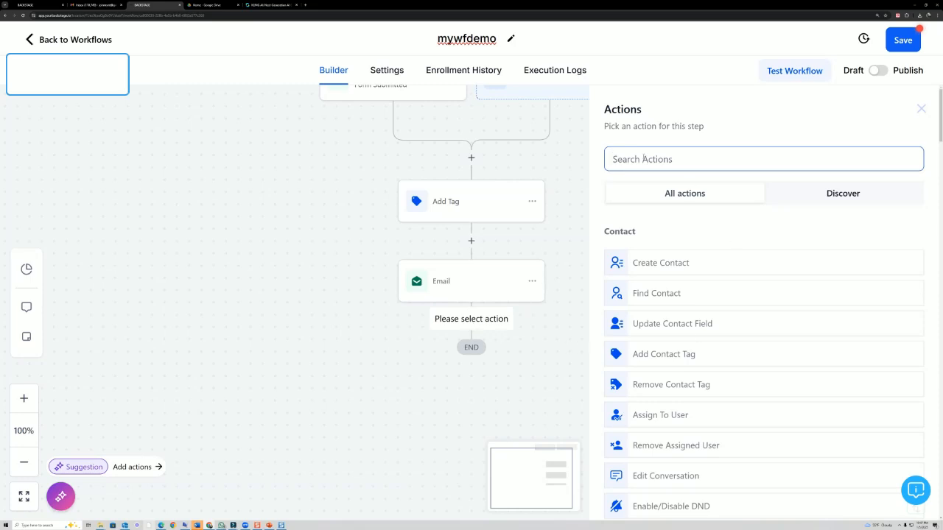
{"action": "type", "text": "wait"}
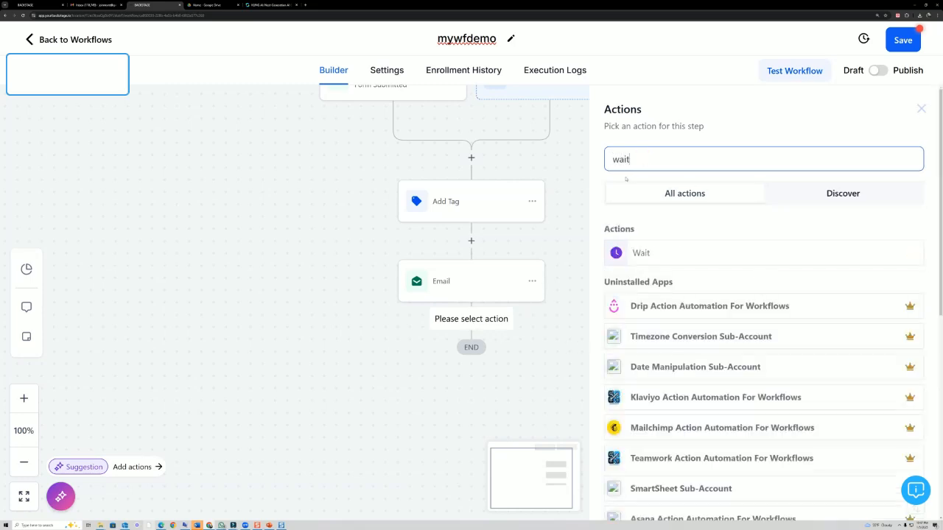
{"action": "left_click", "coordinate": [688, 253]}
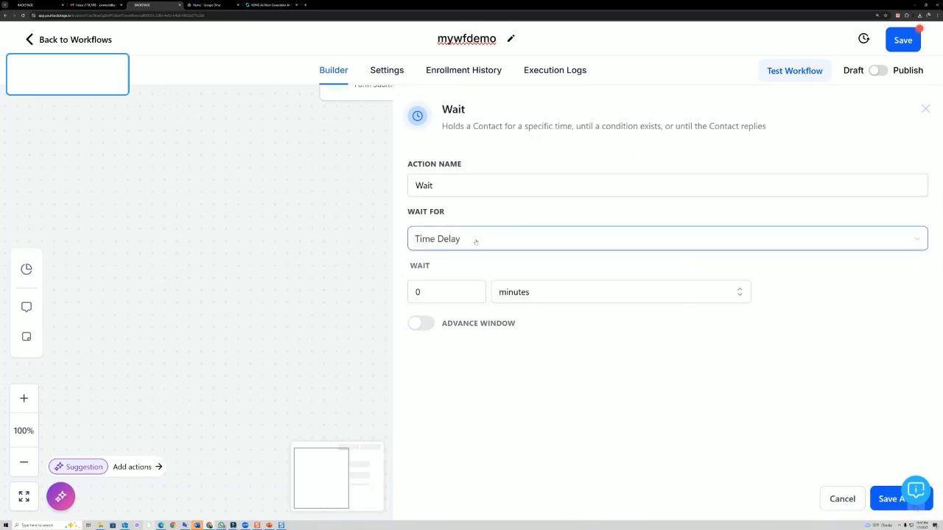
{"action": "double_click", "coordinate": [426, 295]}
{"action": "type", "text": "1"}
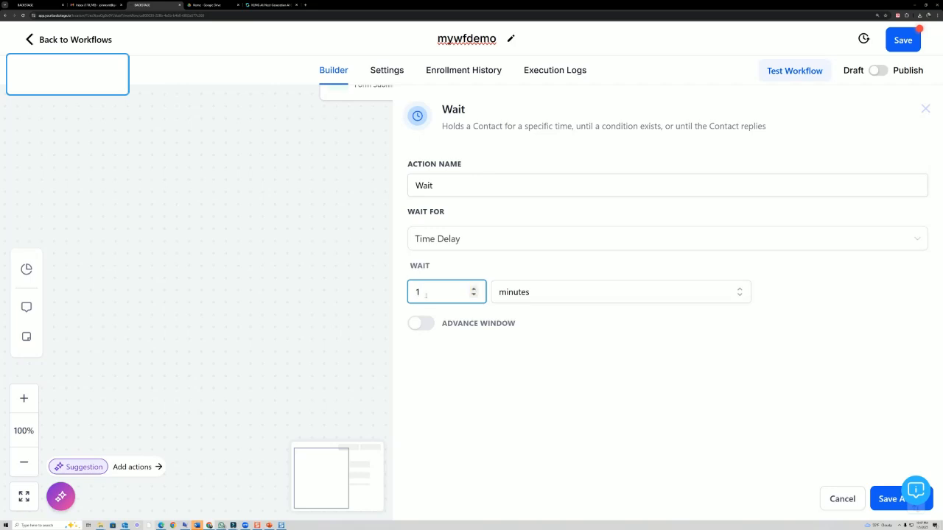
{"action": "left_click", "coordinate": [559, 295]}
{"action": "left_click", "coordinate": [537, 364]}
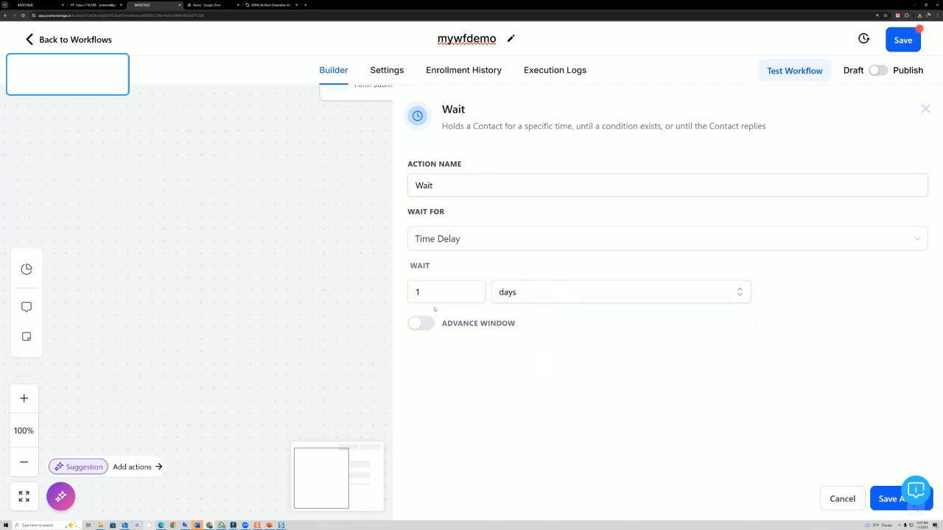
- Restore the wait amount to 1 with days as the unit and save the Wait step
{"action": "left_click", "coordinate": [521, 298]}
{"action": "left_click", "coordinate": [444, 296]}
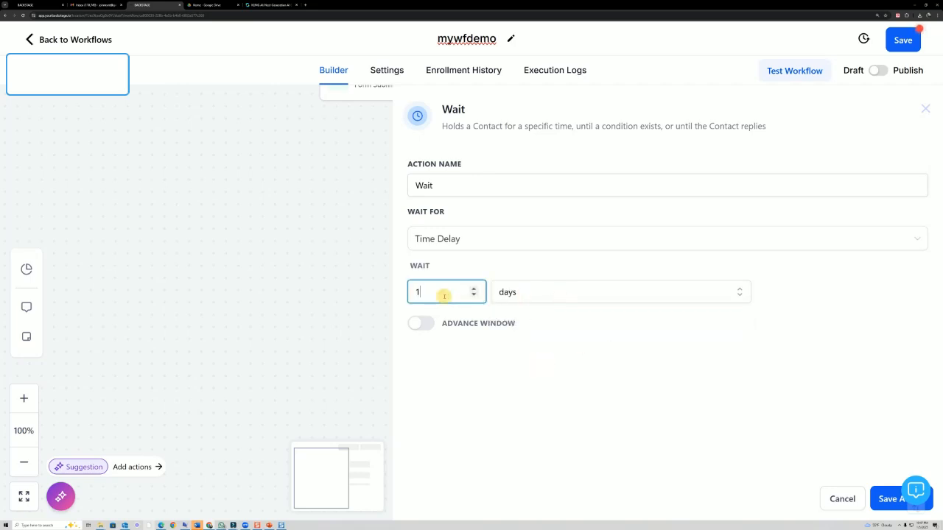
{"action": "left_click", "coordinate": [474, 289]}
{"action": "left_click", "coordinate": [473, 294]}
{"action": "left_click", "coordinate": [518, 295]}
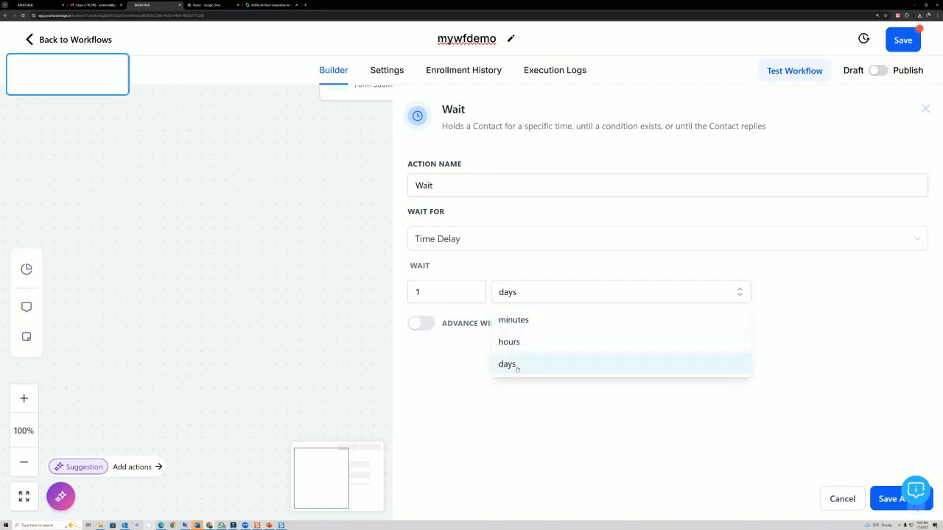
{"action": "left_click", "coordinate": [556, 366]}
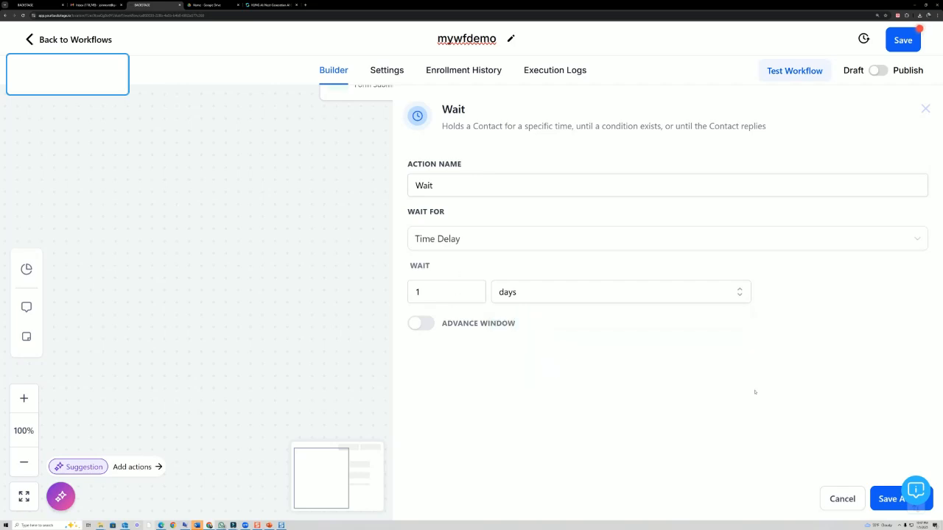
{"action": "left_click", "coordinate": [884, 499]}
{"action": "scroll", "coordinate": [516, 337], "scroll_direction": "down", "scroll_amount": 1}
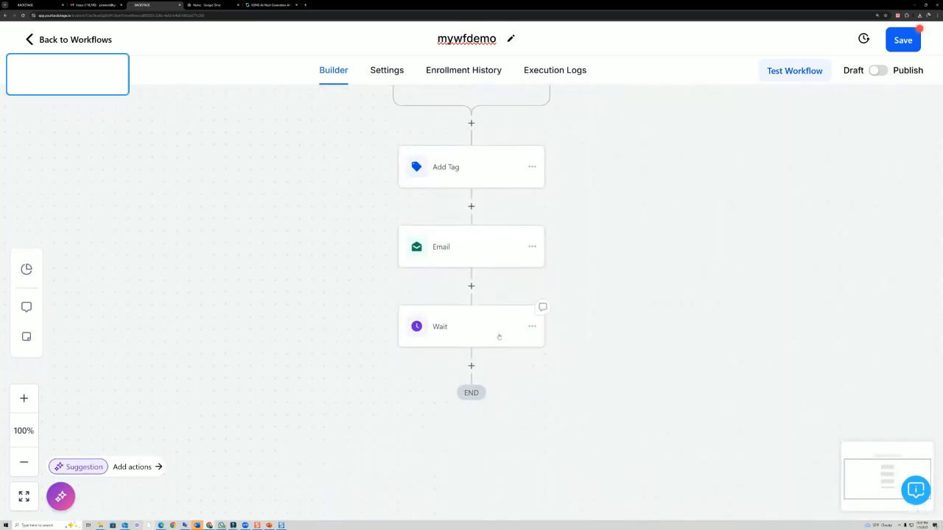
{"action": "scroll", "coordinate": [258, 124], "scroll_direction": "up", "scroll_amount": 2}
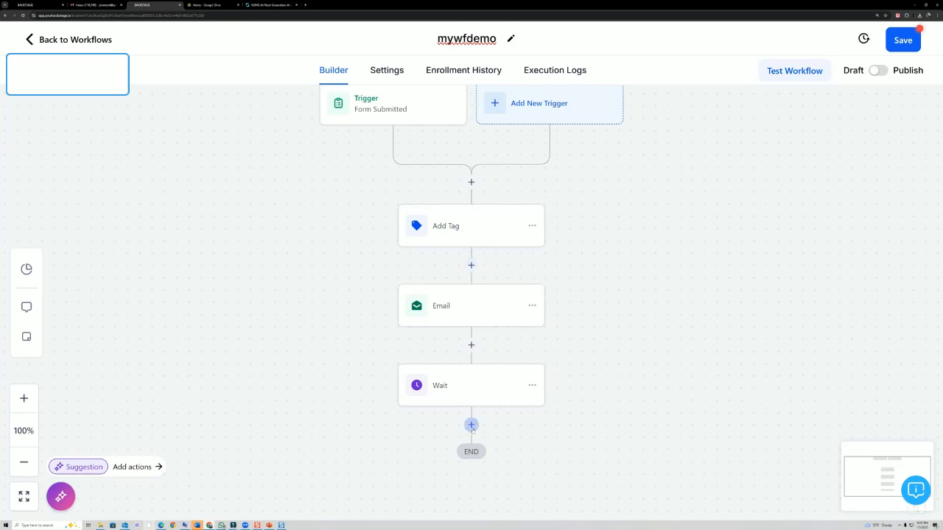
- Add a Send Email action after the Wait step
{"action": "left_click", "coordinate": [472, 425]}
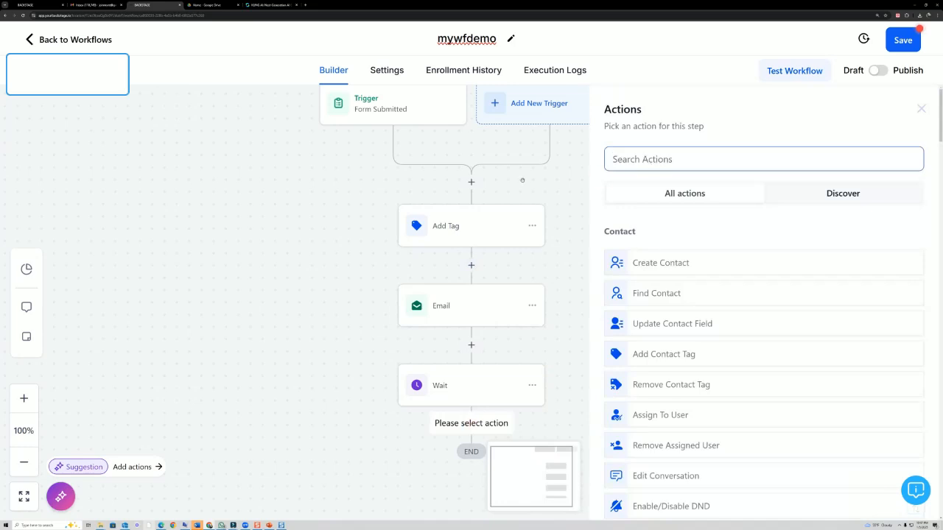
{"action": "type", "text": "email"}
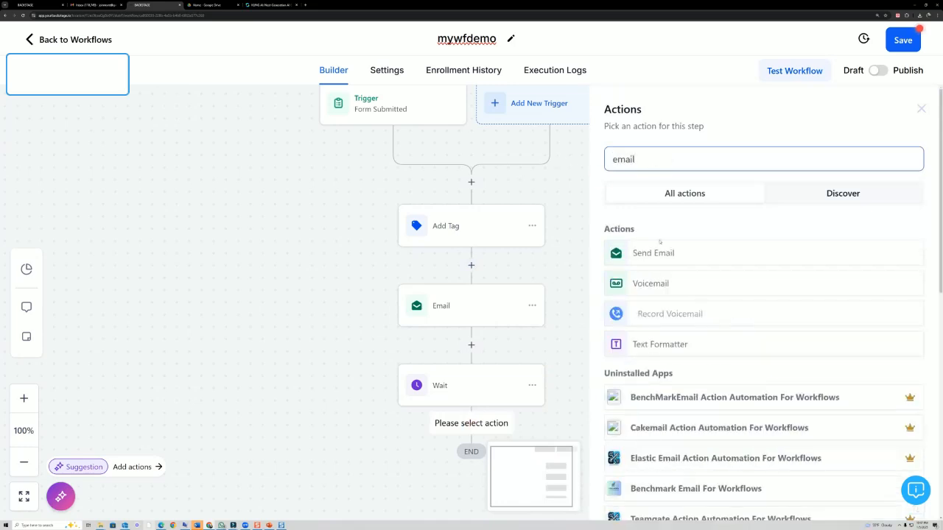
{"action": "left_click", "coordinate": [663, 255]}
{"action": "scroll", "coordinate": [653, 294], "scroll_direction": "down", "scroll_amount": 2}
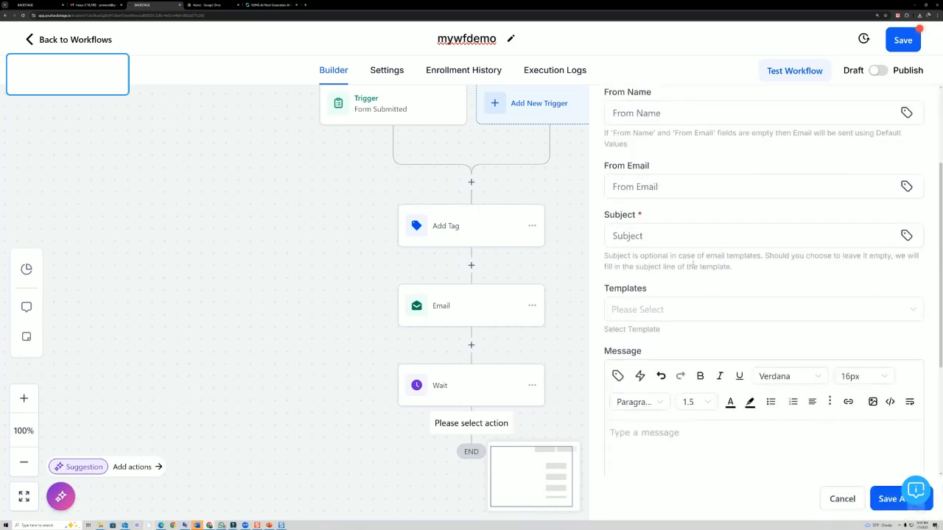
{"action": "scroll", "coordinate": [810, 265], "scroll_direction": "up", "scroll_amount": 2}
- Set the sender name to MY NAME and sender e-mail to MY EMAIL ADDRESS custom values
{"action": "left_click", "coordinate": [906, 228]}
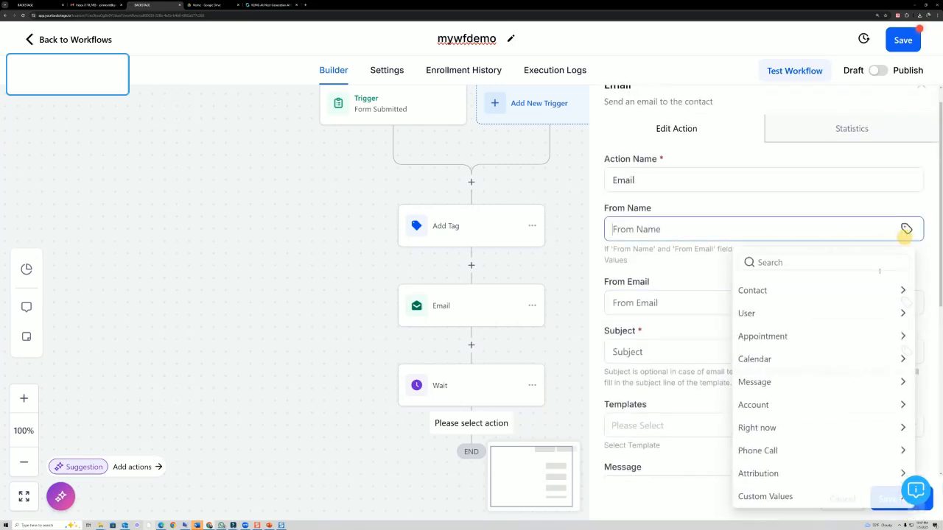
{"action": "left_click", "coordinate": [759, 499]}
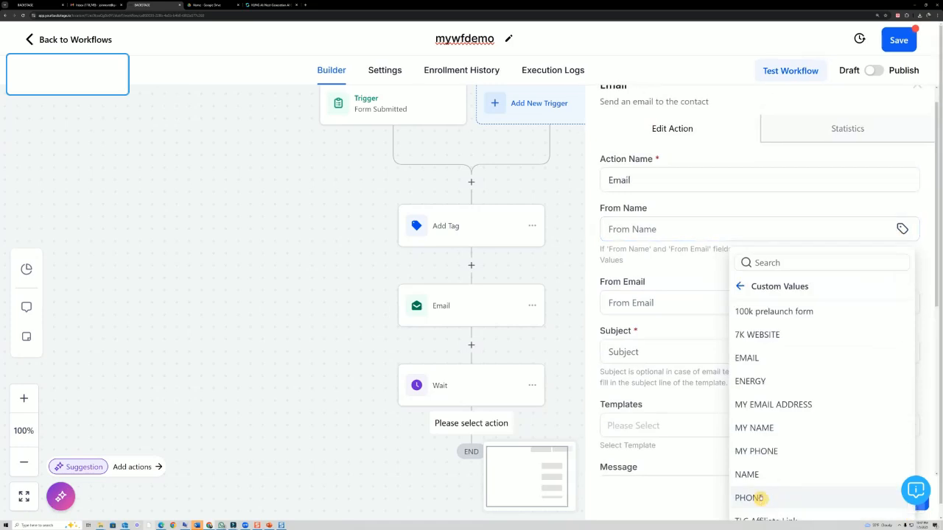
{"action": "left_click", "coordinate": [755, 428]}
{"action": "left_click", "coordinate": [906, 303]}
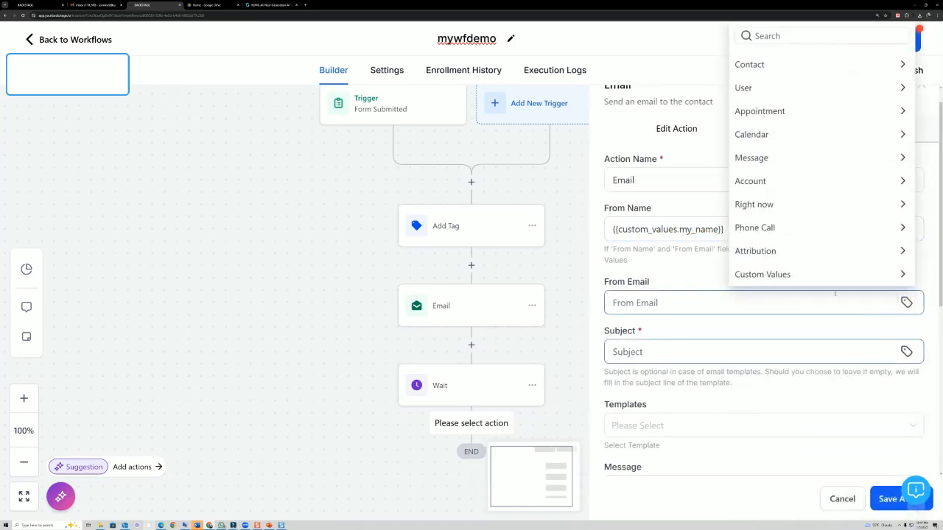
{"action": "left_click", "coordinate": [781, 263]}
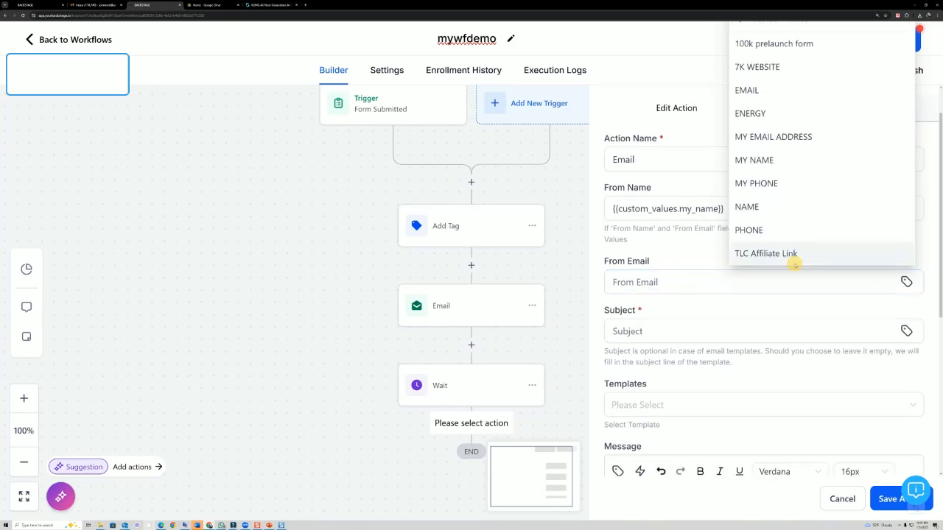
{"action": "left_click", "coordinate": [781, 134]}
- Make the subject 'email #2', type the message '34fggghhth', and save the Email step
{"action": "scroll", "coordinate": [737, 236], "scroll_direction": "down", "scroll_amount": 2}
{"action": "left_click", "coordinate": [650, 225]}
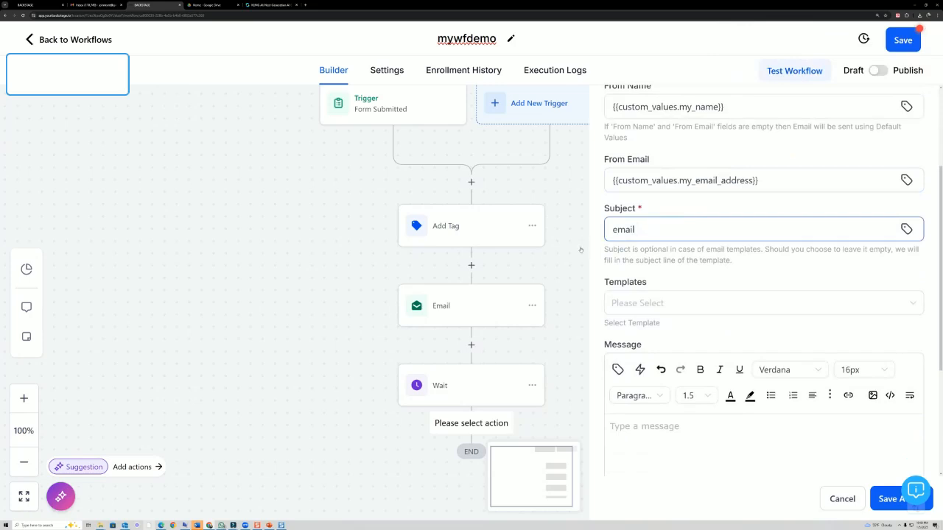
{"action": "type", "text": "#2"}
{"action": "left_click", "coordinate": [737, 447]}
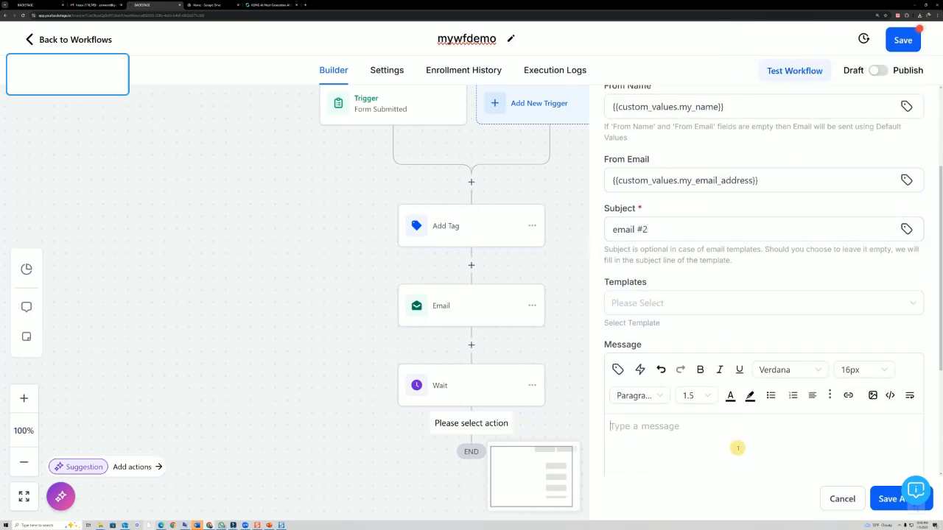
{"action": "type", "text": "34fggghhth"}
{"action": "scroll", "coordinate": [764, 295], "scroll_direction": "down", "scroll_amount": 4}
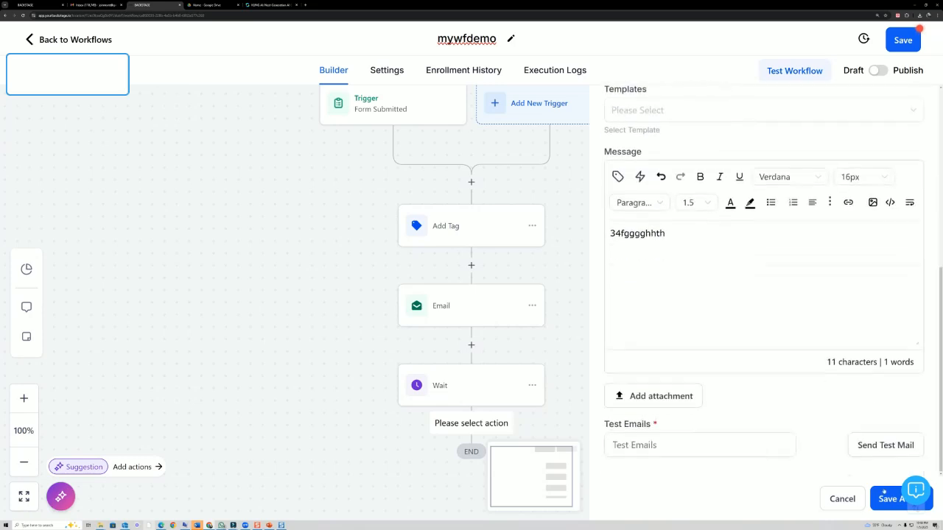
{"action": "left_click", "coordinate": [892, 501]}
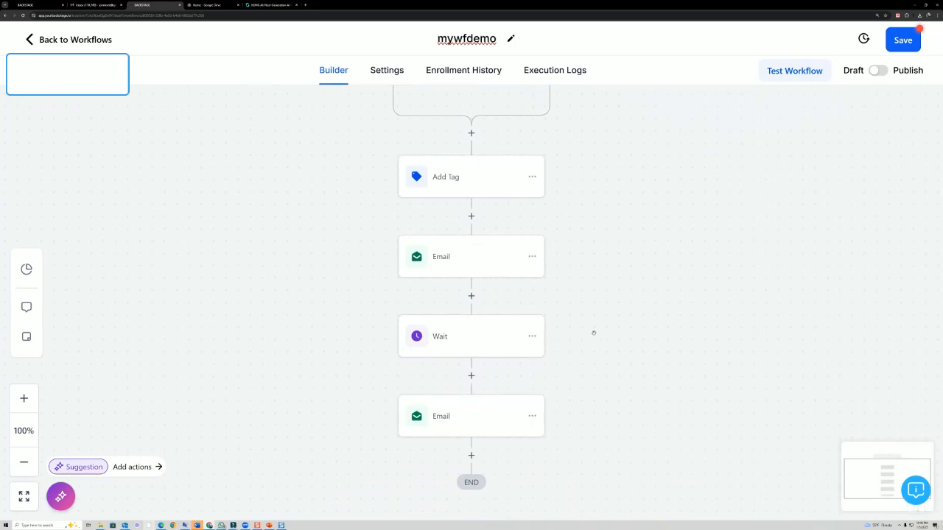
{"action": "scroll", "coordinate": [607, 326], "scroll_direction": "up", "scroll_amount": 2}
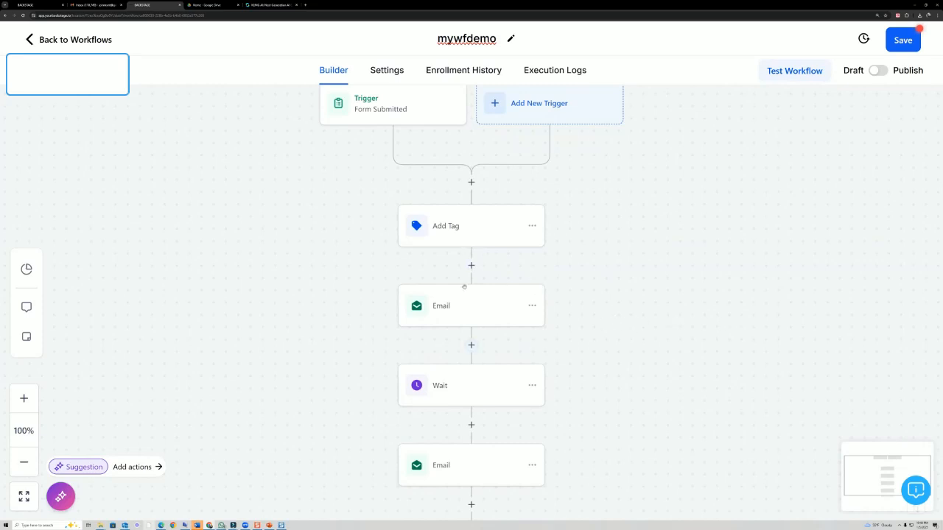
{"action": "scroll", "coordinate": [489, 305], "scroll_direction": "down", "scroll_amount": 1}
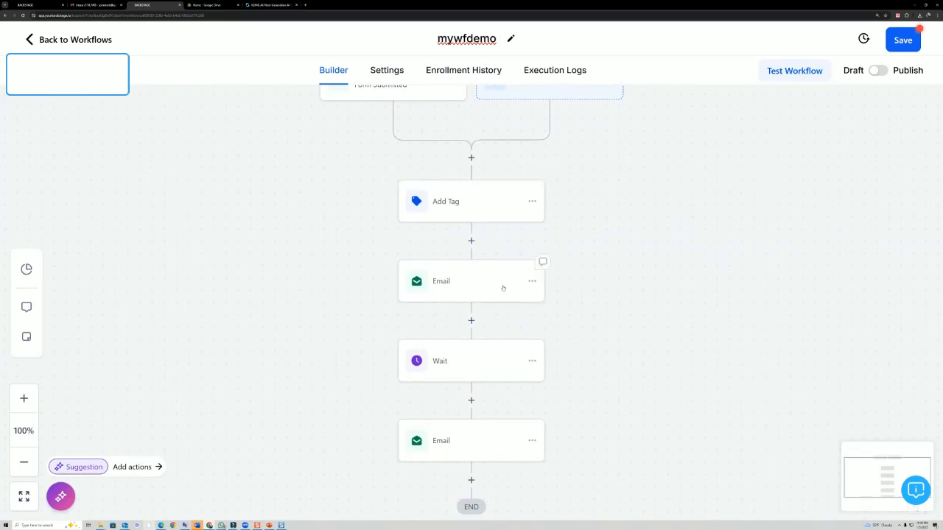
- Insert a Send SMS step reading 'hey thanks for the opt in' between Email and Wait, and save it
{"action": "left_click", "coordinate": [471, 320]}
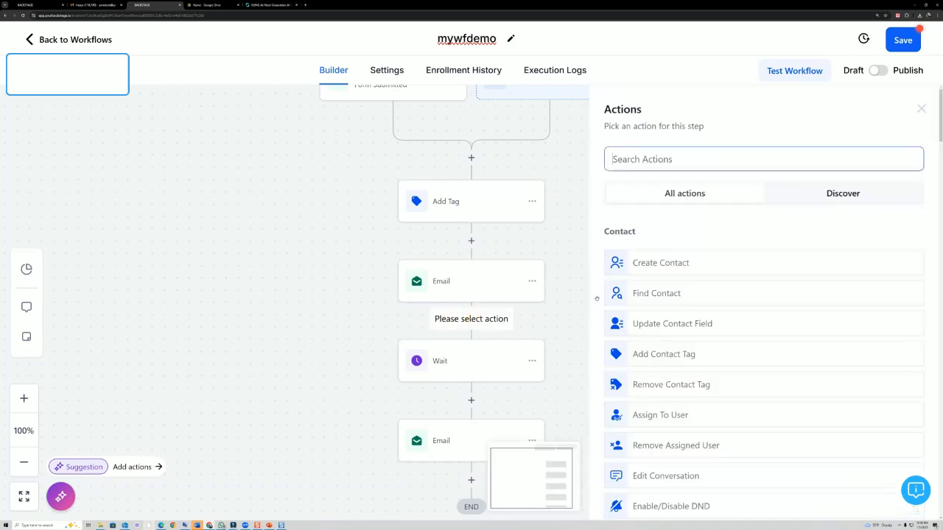
{"action": "type", "text": "sms"}
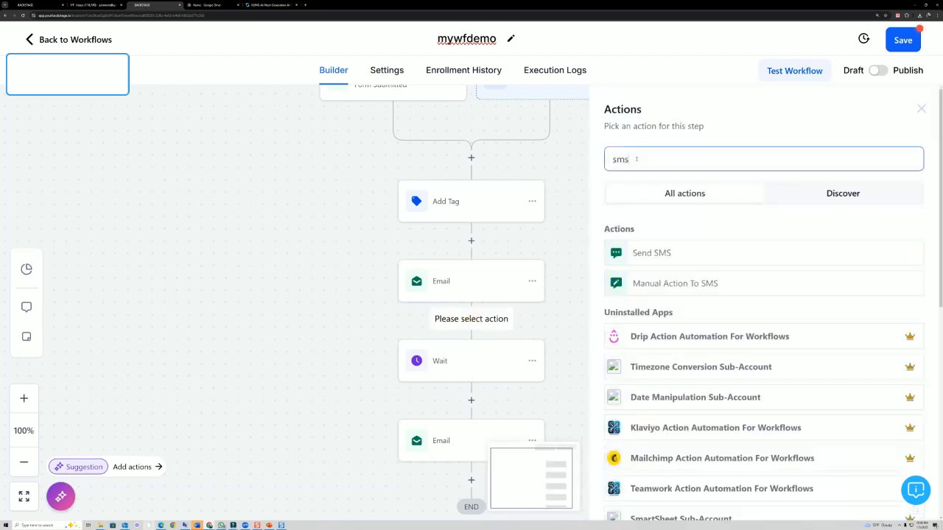
{"action": "left_click", "coordinate": [663, 254]}
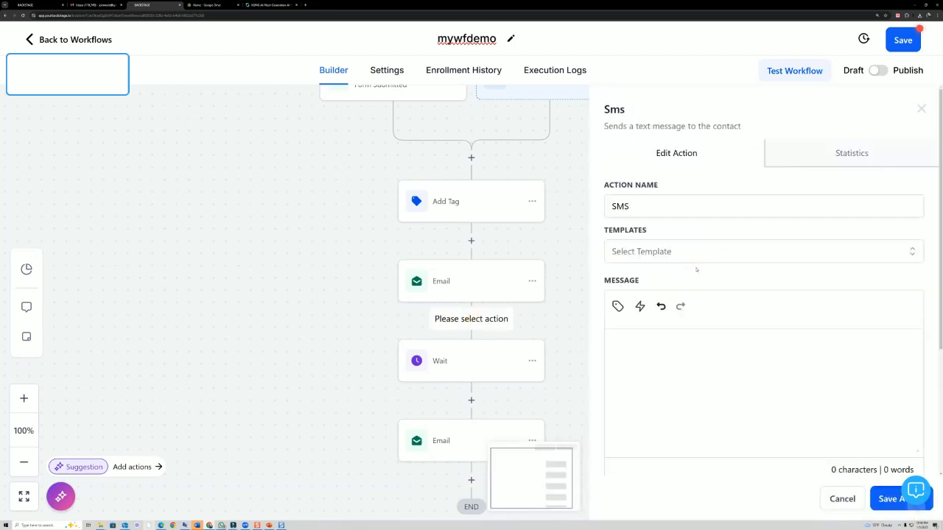
{"action": "left_click", "coordinate": [647, 366]}
{"action": "type", "text": "hey thanks for the opt in"}
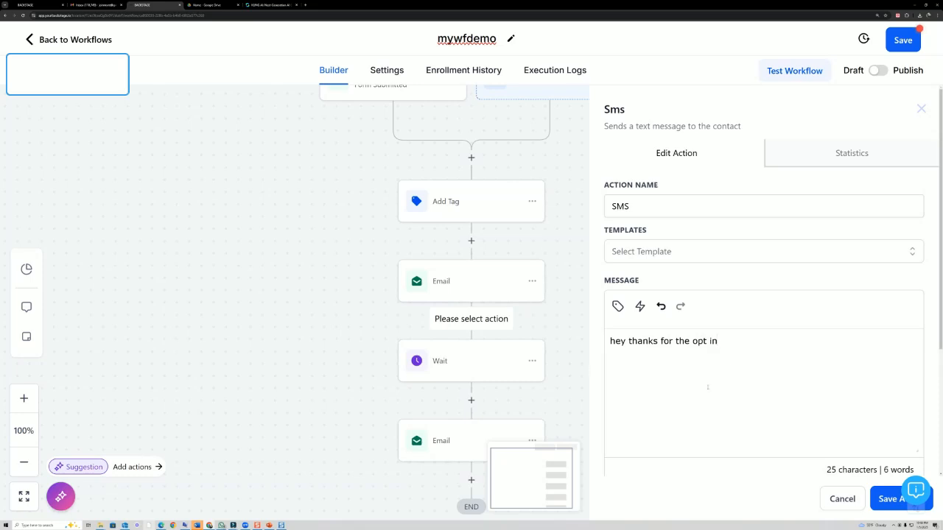
{"action": "scroll", "coordinate": [707, 388], "scroll_direction": "down", "scroll_amount": 2}
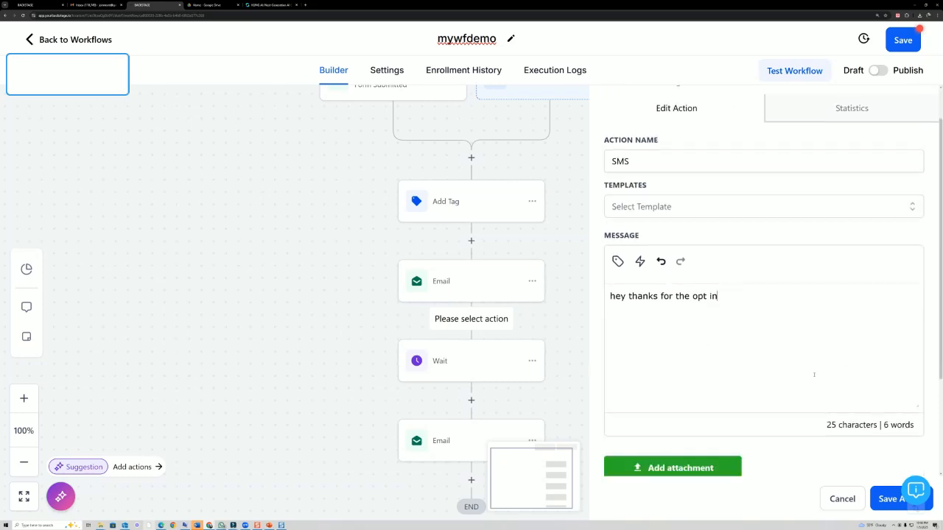
{"action": "left_click", "coordinate": [878, 499]}
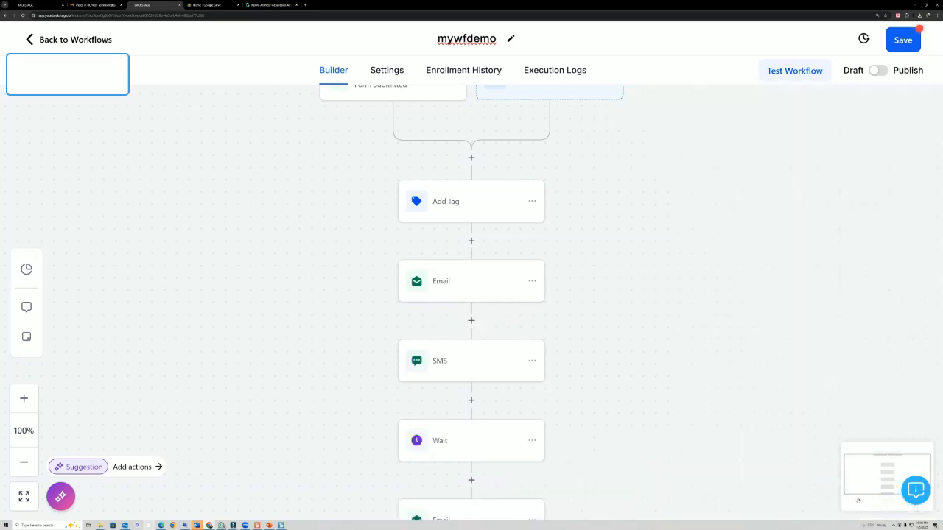
{"action": "scroll", "coordinate": [525, 369], "scroll_direction": "up", "scroll_amount": 3}
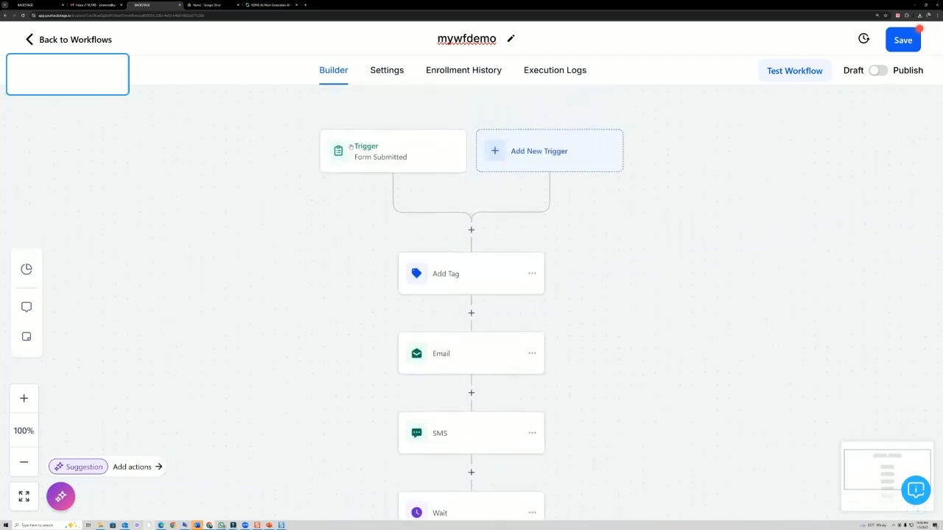
{"action": "scroll", "coordinate": [457, 324], "scroll_direction": "down", "scroll_amount": 2}
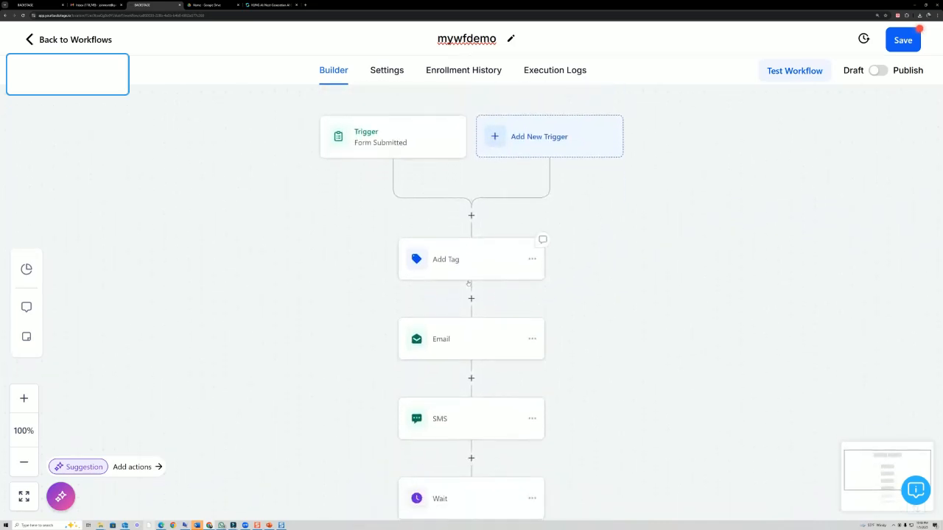
{"action": "scroll", "coordinate": [457, 324], "scroll_direction": "down", "scroll_amount": 2}
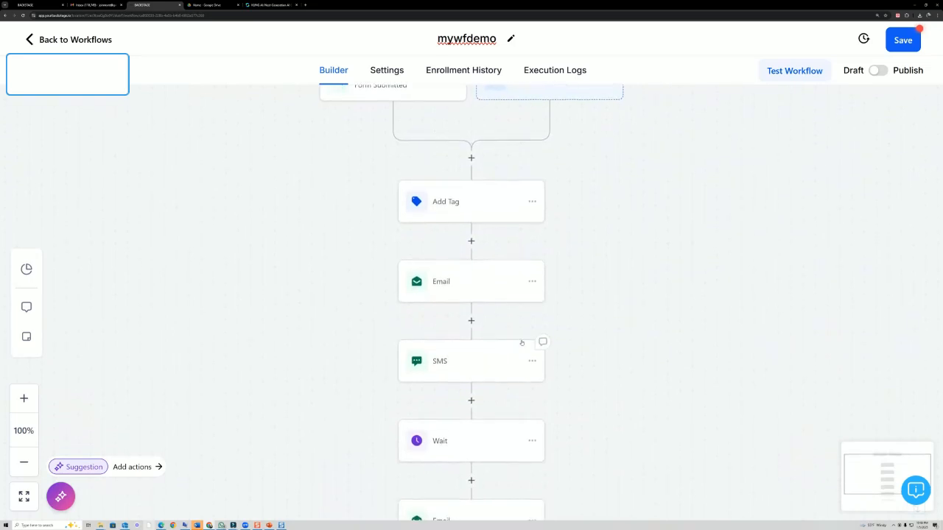
- Insert a Voicemail action between SMS and Wait and upload beejr.mp3 from Quick access
{"action": "left_click", "coordinate": [472, 364]}
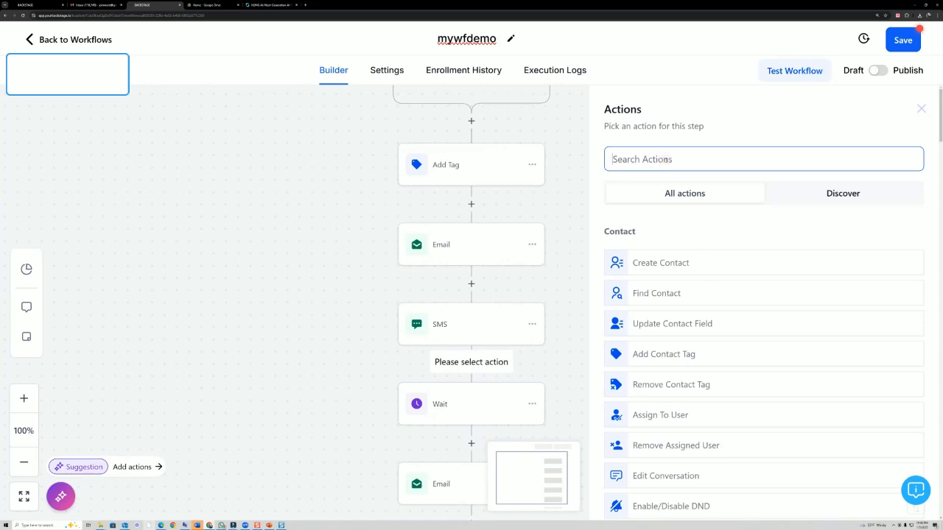
{"action": "type", "text": "voicemail"}
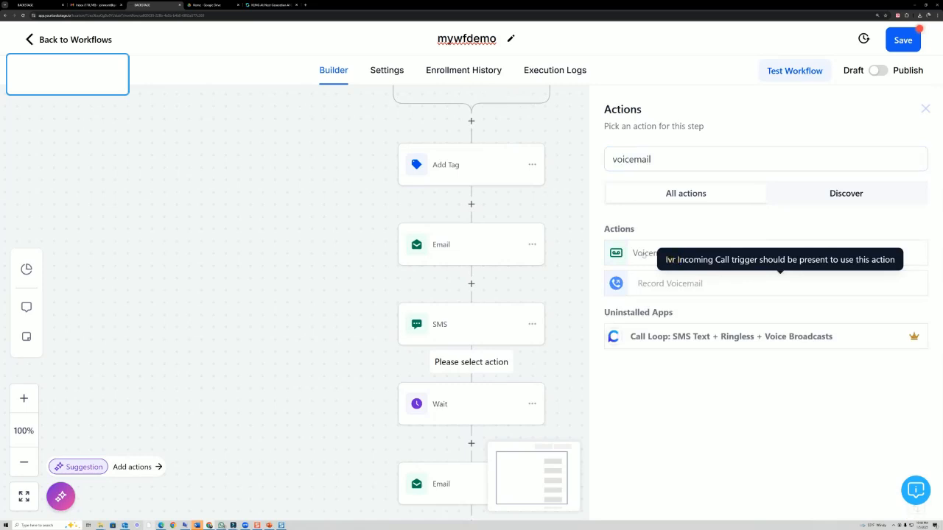
{"action": "left_click", "coordinate": [667, 256]}
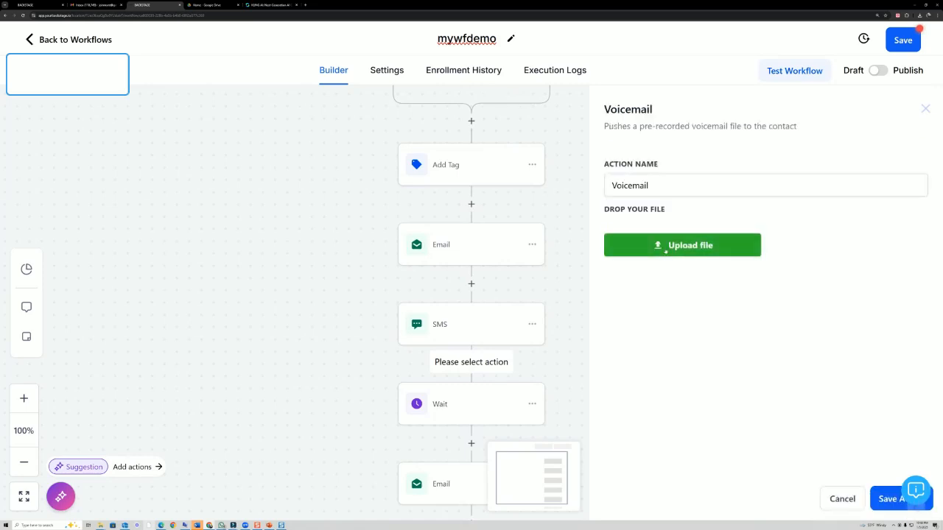
{"action": "left_click", "coordinate": [667, 248]}
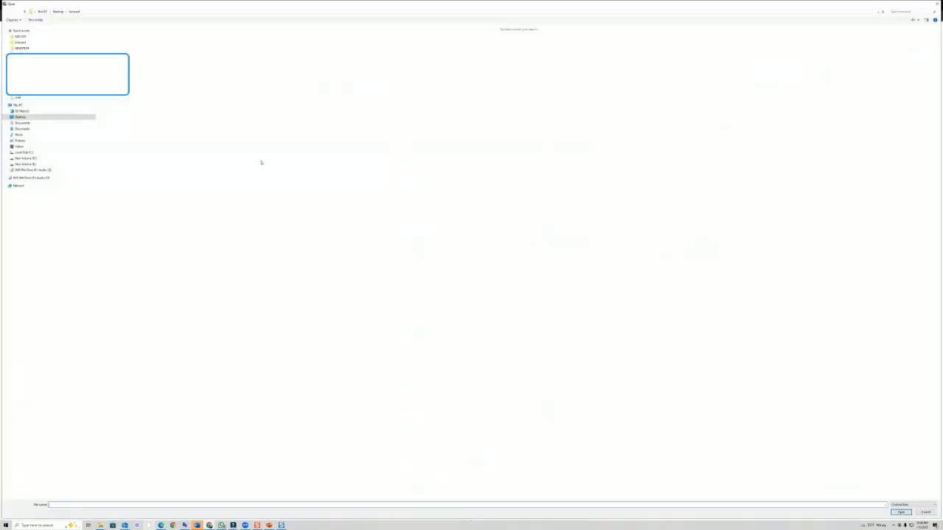
{"action": "left_click", "coordinate": [21, 36]}
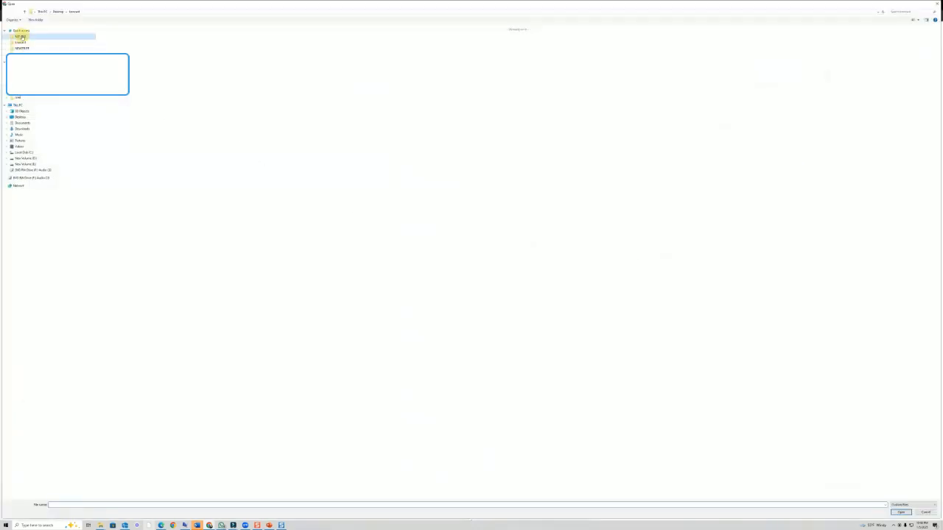
{"action": "double_click", "coordinate": [109, 102]}
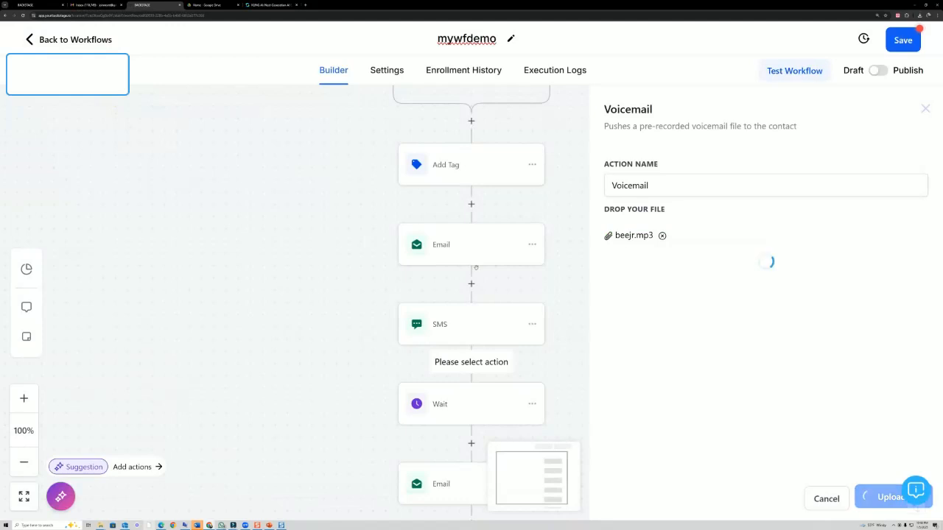
- Preview the beejr.mp3 recording, then save the Voicemail step into the workflow
{"action": "left_click", "coordinate": [644, 267]}
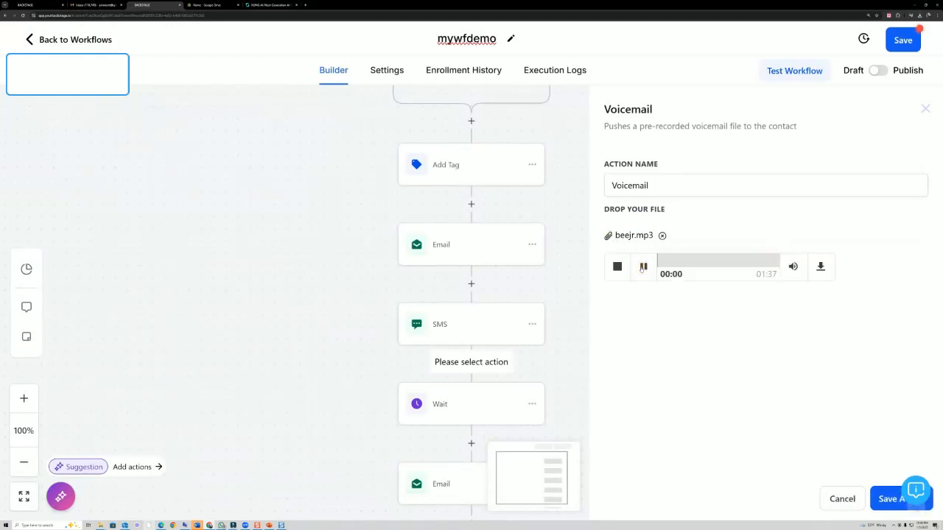
{"action": "left_click", "coordinate": [643, 267]}
{"action": "left_click", "coordinate": [888, 500]}
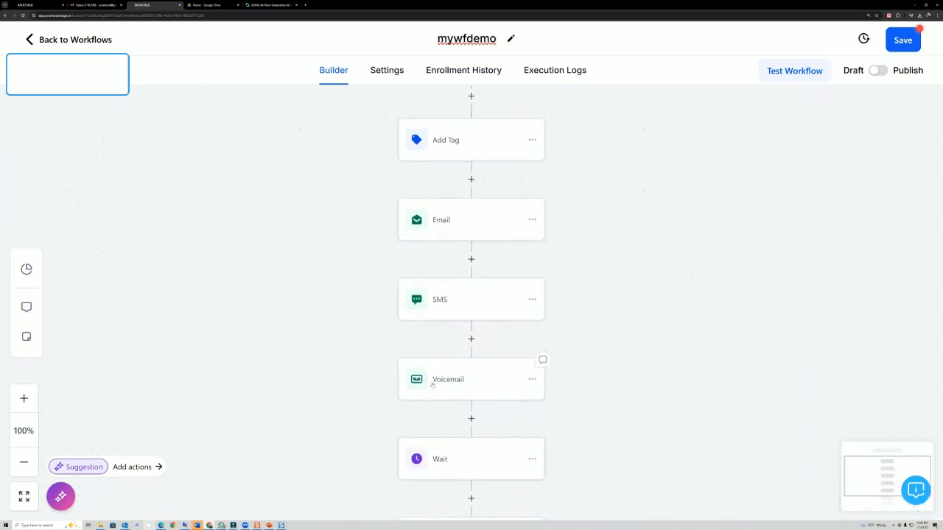
{"action": "scroll", "coordinate": [495, 332], "scroll_direction": "down", "scroll_amount": 3}
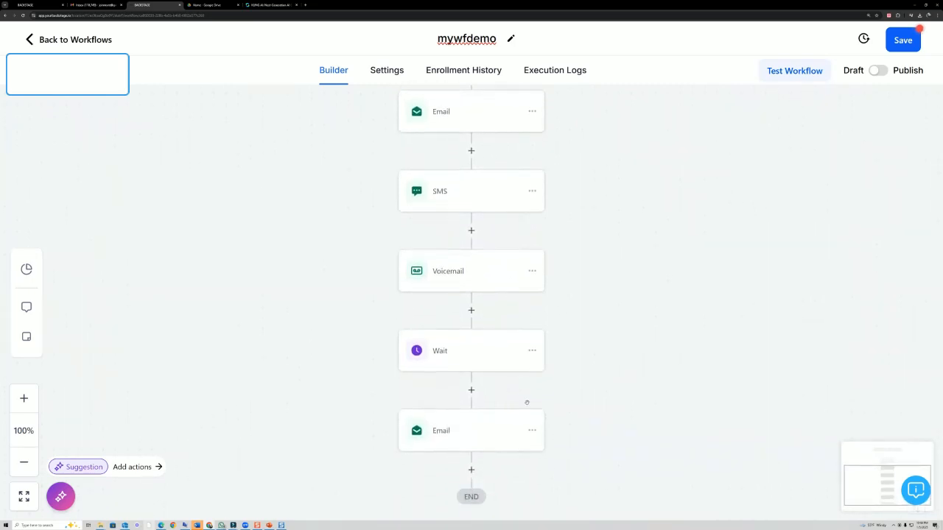
{"action": "scroll", "coordinate": [484, 355], "scroll_direction": "down", "scroll_amount": 3}
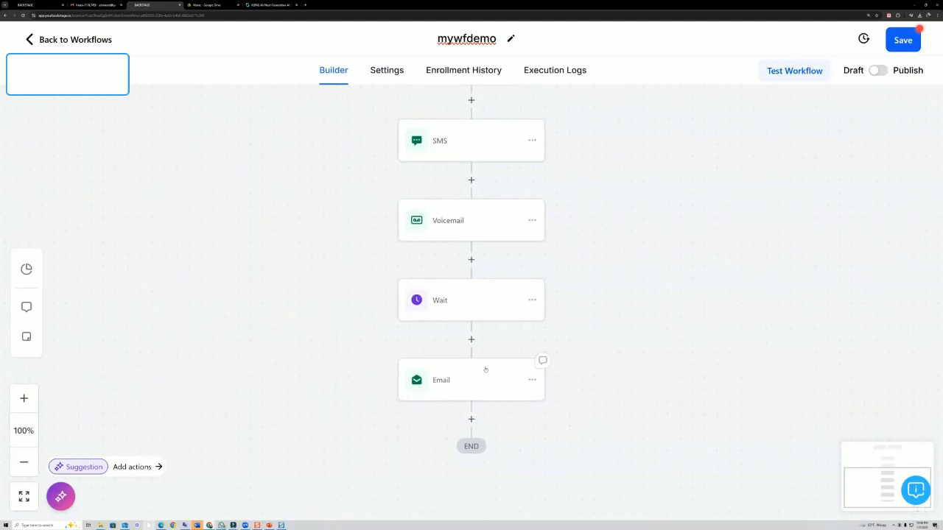
- Append a 1-day Wait step after the second Email
{"action": "left_click", "coordinate": [471, 372]}
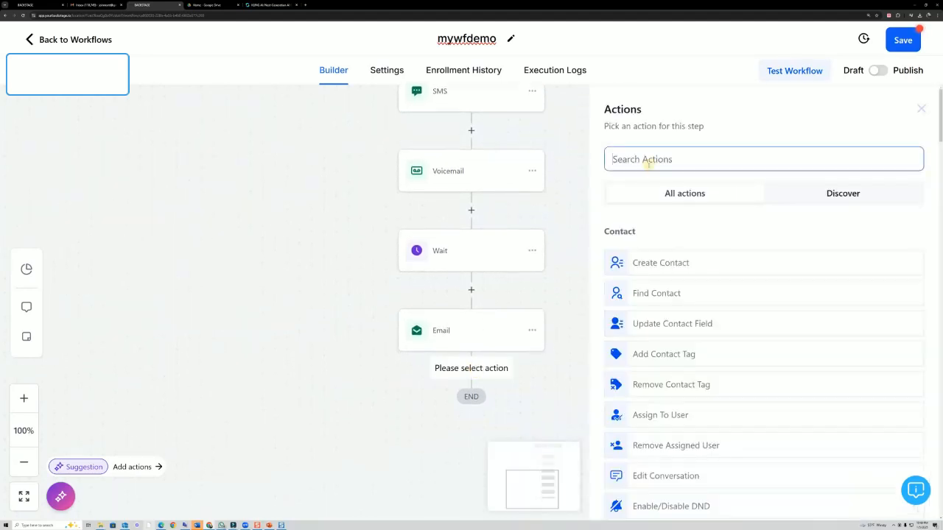
{"action": "type", "text": "wait"}
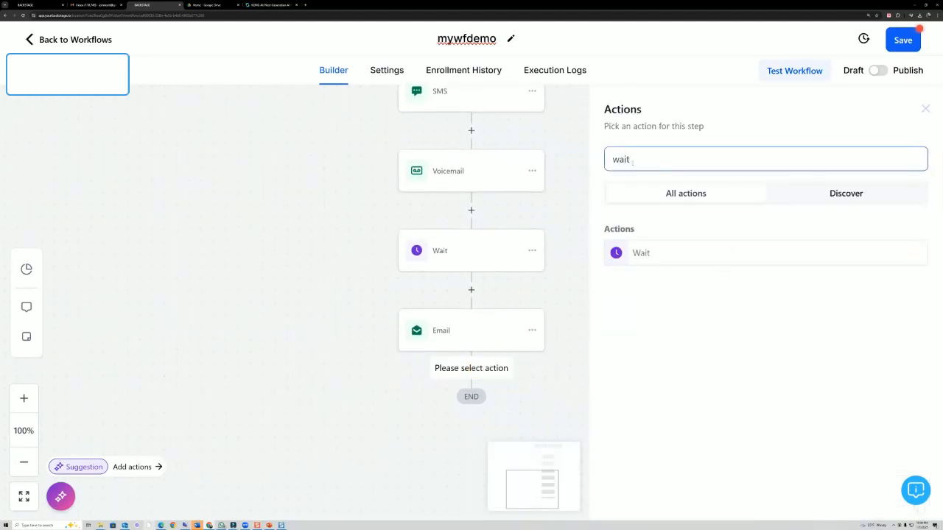
{"action": "left_click", "coordinate": [688, 255]}
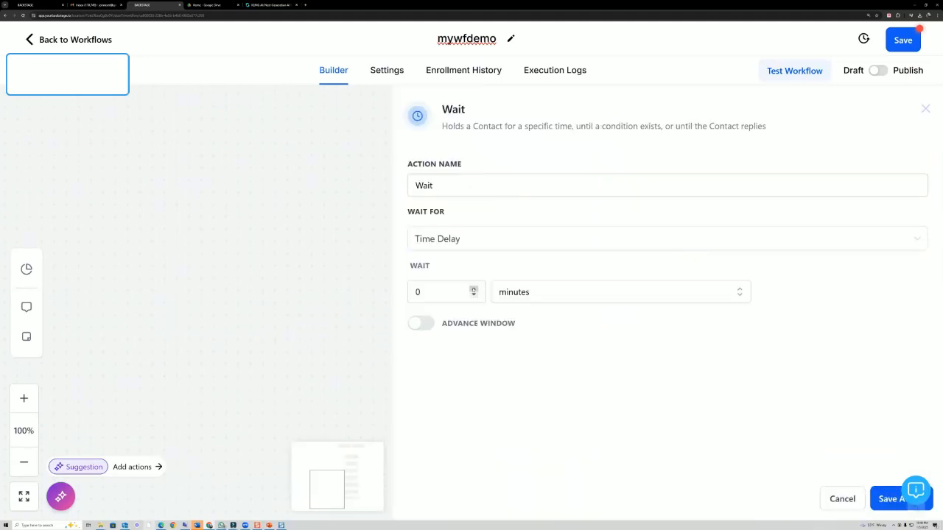
{"action": "left_click", "coordinate": [473, 289]}
{"action": "left_click", "coordinate": [563, 296]}
{"action": "left_click", "coordinate": [528, 364]}
{"action": "left_click", "coordinate": [882, 499]}
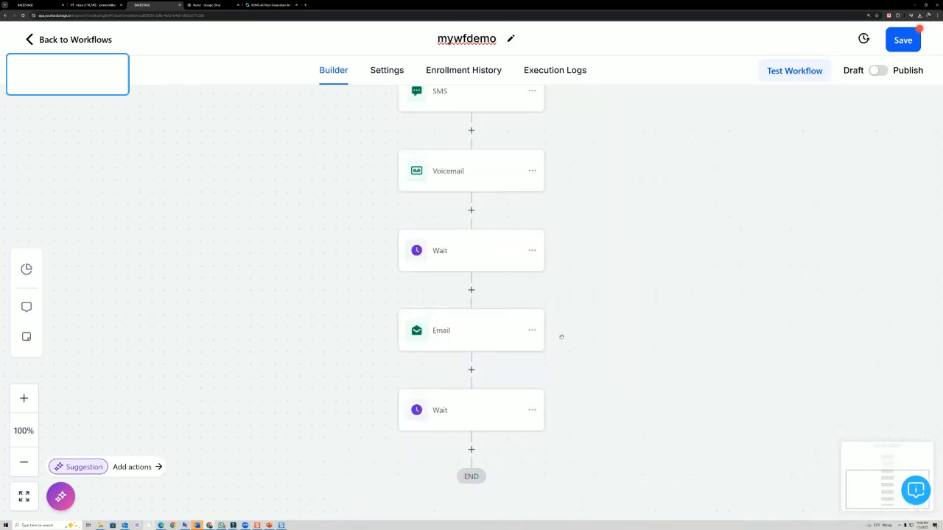
{"action": "scroll", "coordinate": [560, 334], "scroll_direction": "down", "scroll_amount": 1}
- Add a final Send SMS step reading 'yooooooooo' after the Wait
{"action": "left_click", "coordinate": [471, 426]}
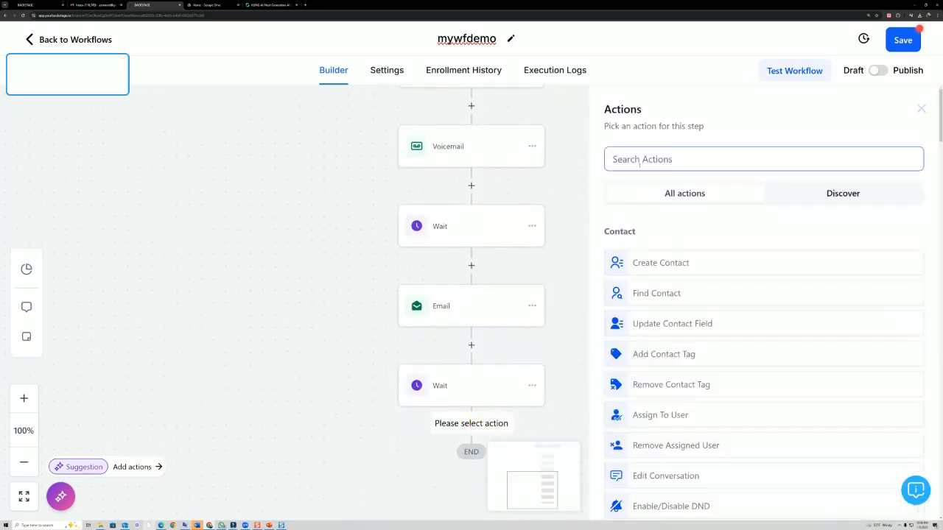
{"action": "type", "text": "sms"}
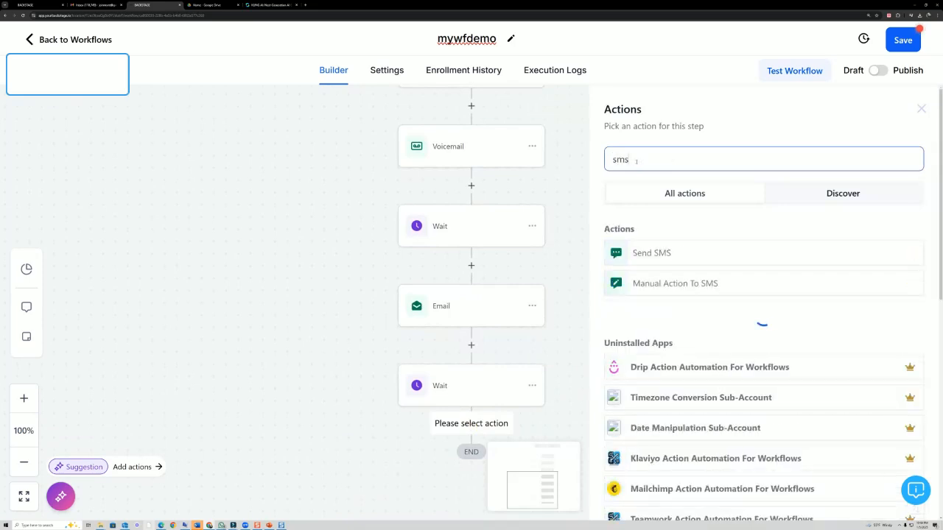
{"action": "left_click", "coordinate": [663, 254]}
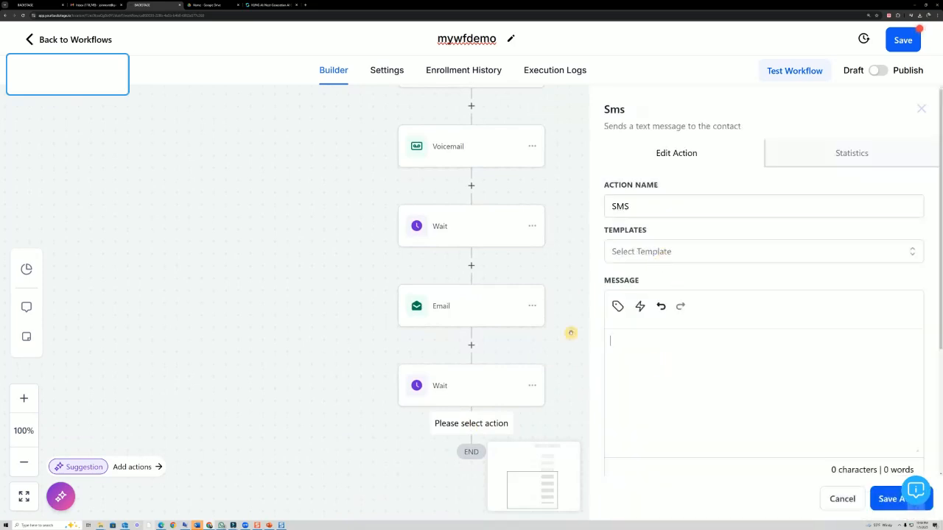
{"action": "type", "text": "yooooooooo"}
{"action": "left_click", "coordinate": [873, 501]}
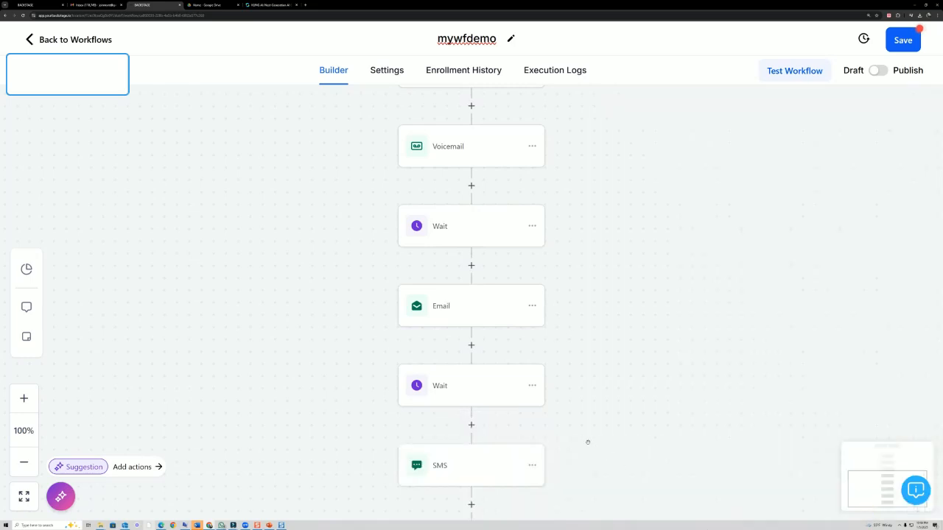
- Highlight the Save button and Draft/Publish status, then switch the workflow to Published and save
{"action": "scroll", "coordinate": [550, 354], "scroll_direction": "up", "scroll_amount": 2}
{"action": "scroll", "coordinate": [526, 354], "scroll_direction": "up", "scroll_amount": 4}
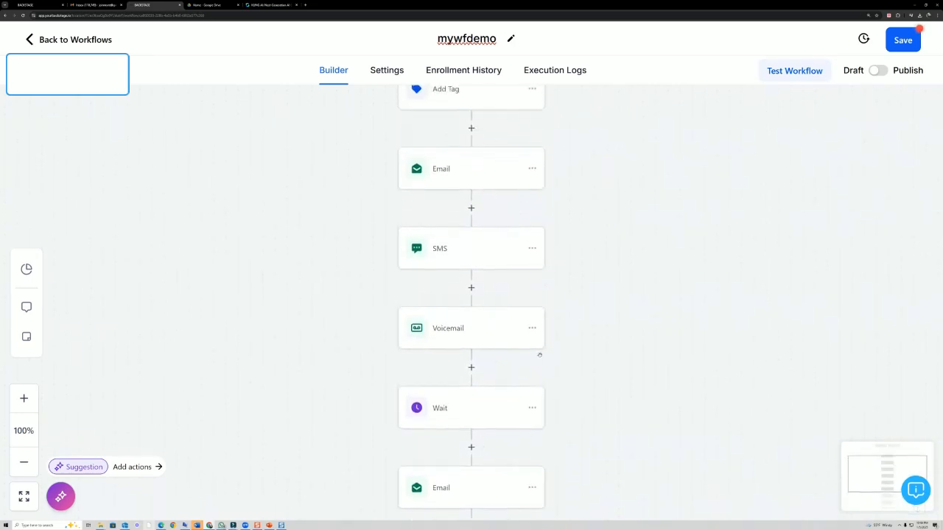
{"action": "scroll", "coordinate": [540, 351], "scroll_direction": "up", "scroll_amount": 2}
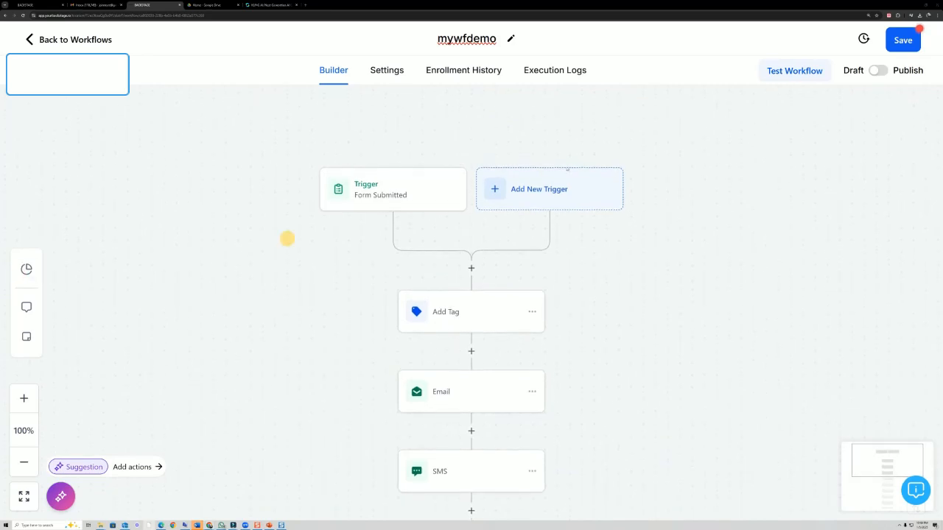
{"action": "left_click_drag", "start_coordinate": [921, 32], "coordinate": [915, 53]}
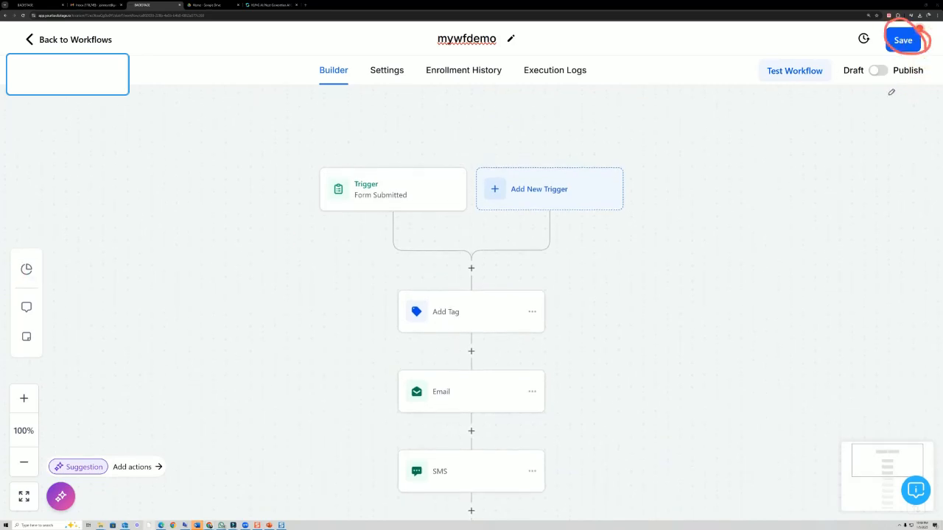
{"action": "mouse_move", "coordinate": [844, 84]}
{"action": "left_mouse_down"}
{"action": "mouse_move", "coordinate": [915, 80]}
{"action": "mouse_move", "coordinate": [894, 64]}
{"action": "mouse_move", "coordinate": [906, 85]}
{"action": "left_mouse_up"}
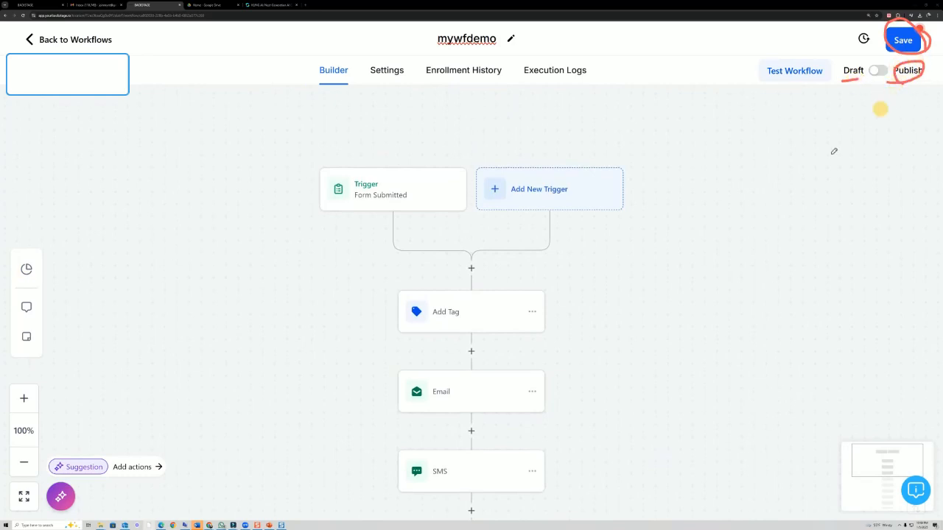
{"action": "key", "text": "Escape"}
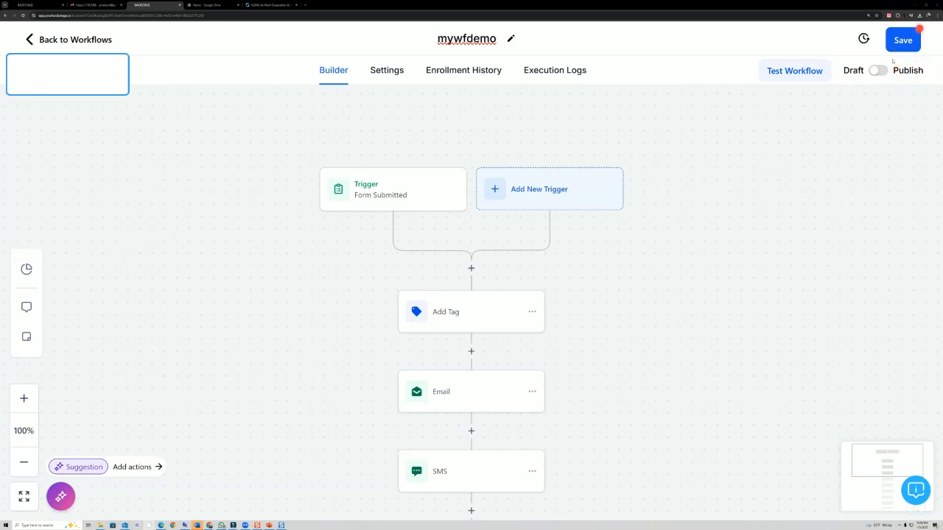
{"action": "left_click", "coordinate": [878, 70]}
{"action": "left_click", "coordinate": [903, 45]}
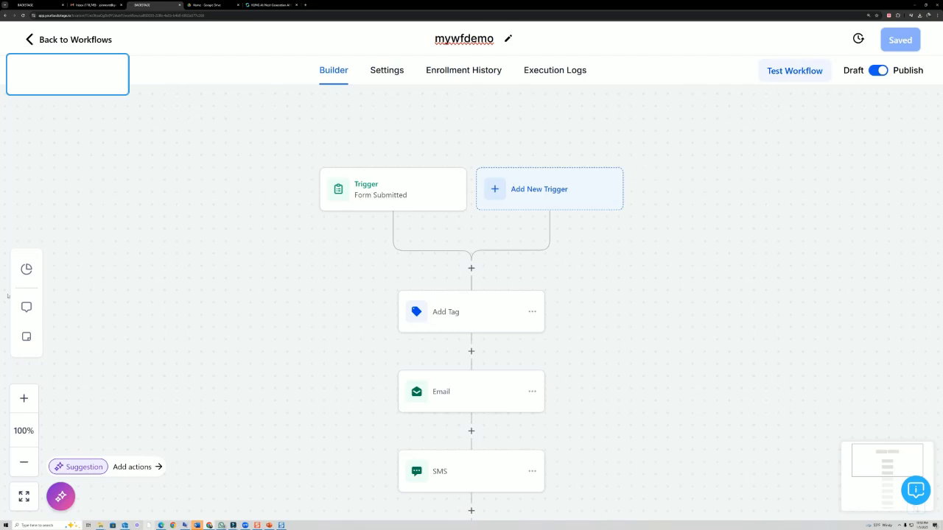
{"action": "mouse_move", "coordinate": [58, 135]}
{"action": "left_mouse_down"}
{"action": "mouse_move", "coordinate": [91, 267]}
{"action": "mouse_move", "coordinate": [148, 257]}
{"action": "mouse_move", "coordinate": [148, 130]}
{"action": "mouse_move", "coordinate": [58, 131]}
{"action": "mouse_move", "coordinate": [80, 205]}
{"action": "mouse_move", "coordinate": [113, 169]}
{"action": "mouse_move", "coordinate": [78, 160]}
{"action": "mouse_move", "coordinate": [101, 178]}
{"action": "mouse_move", "coordinate": [103, 197]}
{"action": "left_mouse_up"}
{"action": "mouse_move", "coordinate": [39, 178]}
{"action": "left_mouse_down"}
{"action": "mouse_move", "coordinate": [65, 180]}
{"action": "mouse_move", "coordinate": [62, 193]}
{"action": "left_mouse_up"}
{"action": "left_click_drag", "start_coordinate": [115, 171], "coordinate": [313, 190]}
{"action": "mouse_move", "coordinate": [298, 181]}
{"action": "left_mouse_down"}
{"action": "mouse_move", "coordinate": [314, 190]}
{"action": "mouse_move", "coordinate": [303, 183]}
{"action": "left_mouse_up"}
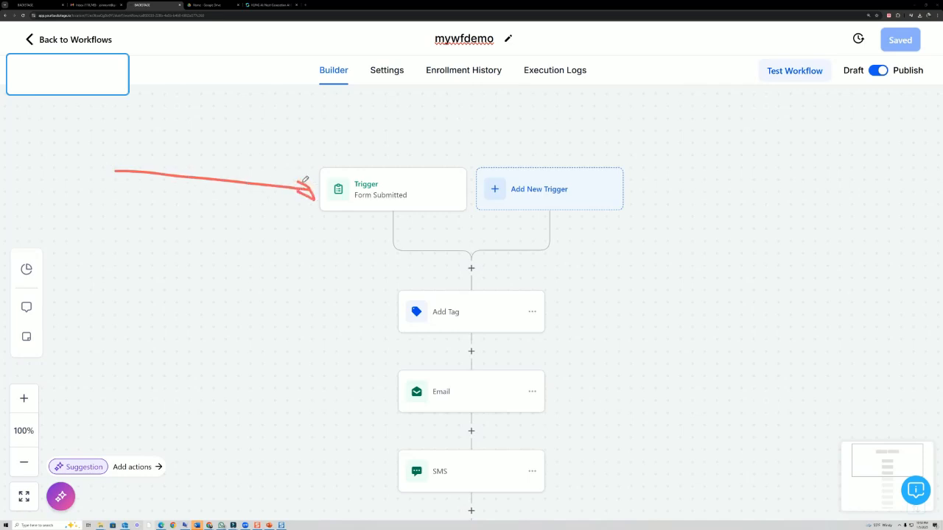
{"action": "mouse_move", "coordinate": [325, 216]}
{"action": "left_mouse_down"}
{"action": "mouse_move", "coordinate": [410, 368]}
{"action": "mouse_move", "coordinate": [389, 377]}
{"action": "left_mouse_up"}
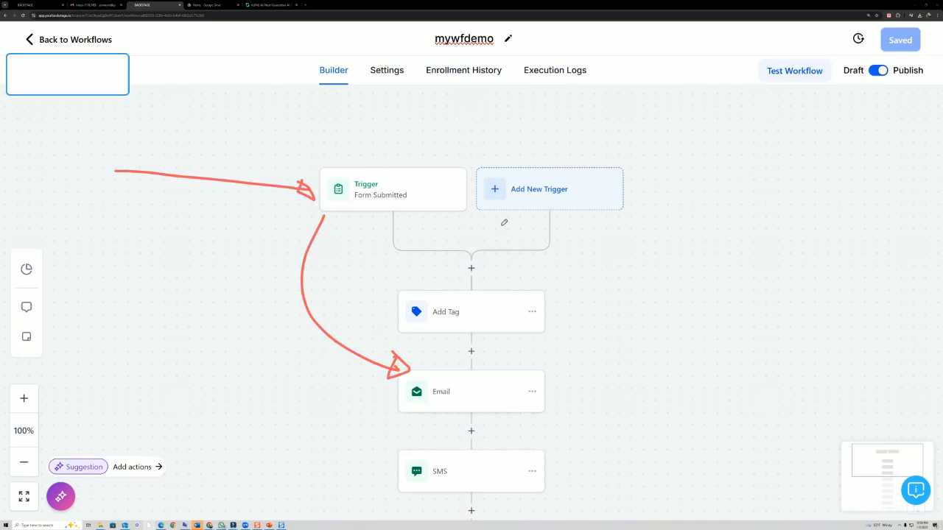
{"action": "mouse_move", "coordinate": [422, 49]}
{"action": "left_mouse_down"}
{"action": "mouse_move", "coordinate": [469, 25]}
{"action": "mouse_move", "coordinate": [451, 54]}
{"action": "left_mouse_up"}
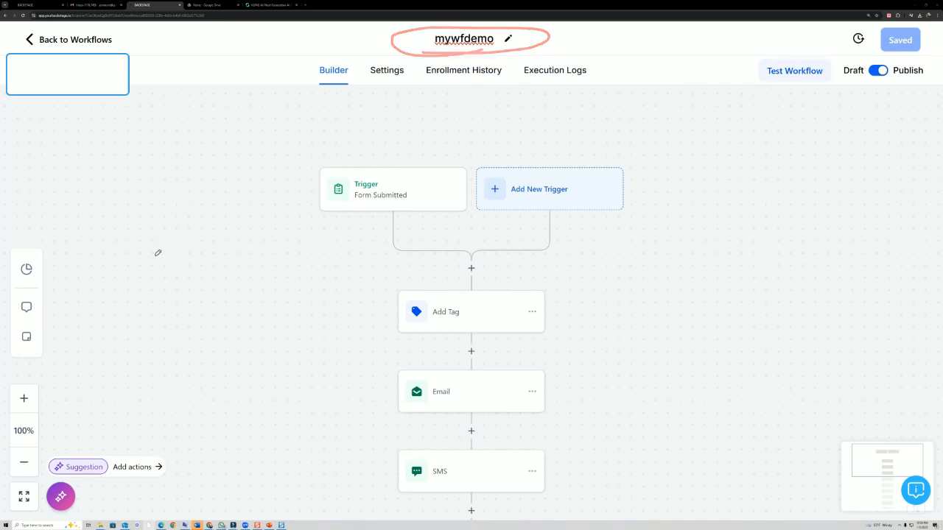
{"action": "mouse_move", "coordinate": [586, 278]}
{"action": "left_mouse_down"}
{"action": "mouse_move", "coordinate": [541, 335]}
{"action": "mouse_move", "coordinate": [529, 299]}
{"action": "left_mouse_up"}
{"action": "left_click_drag", "start_coordinate": [133, 213], "coordinate": [161, 212]}
{"action": "left_click_drag", "start_coordinate": [108, 237], "coordinate": [154, 236]}
{"action": "left_click_drag", "start_coordinate": [115, 257], "coordinate": [166, 260]}
{"action": "left_click_drag", "start_coordinate": [126, 290], "coordinate": [164, 290]}
{"action": "left_click_drag", "start_coordinate": [116, 319], "coordinate": [195, 318]}
{"action": "left_click_drag", "start_coordinate": [130, 350], "coordinate": [186, 357]}
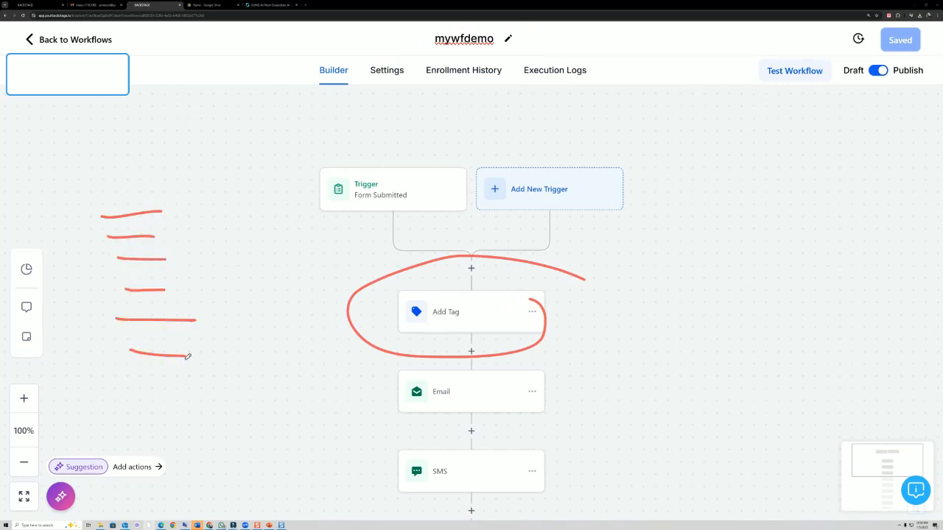
{"action": "left_click_drag", "start_coordinate": [142, 392], "coordinate": [193, 393]}
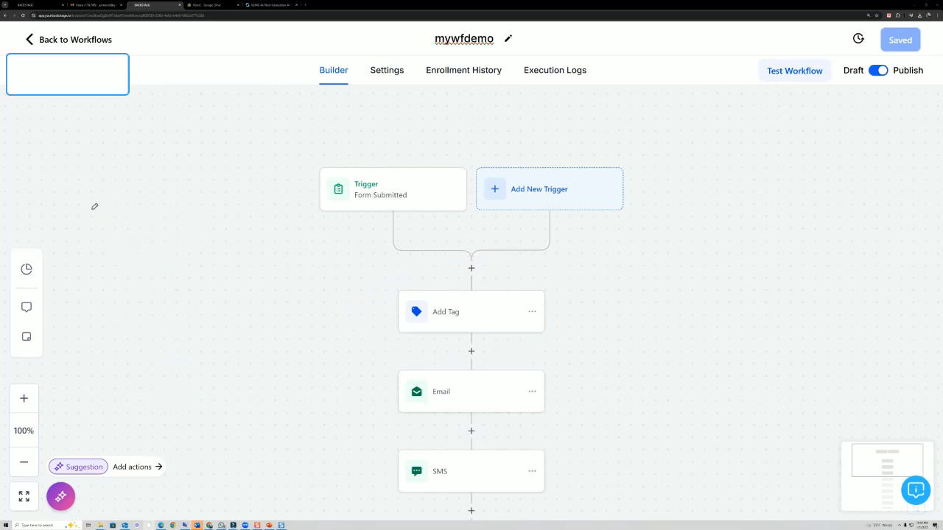
{"action": "mouse_move", "coordinate": [91, 209]}
{"action": "left_mouse_down"}
{"action": "mouse_move", "coordinate": [138, 203]}
{"action": "mouse_move", "coordinate": [117, 227]}
{"action": "mouse_move", "coordinate": [197, 215]}
{"action": "left_mouse_up"}
{"action": "left_click", "coordinate": [148, 220]}
{"action": "mouse_move", "coordinate": [207, 215]}
{"action": "left_mouse_down"}
{"action": "mouse_move", "coordinate": [315, 226]}
{"action": "mouse_move", "coordinate": [305, 216]}
{"action": "mouse_move", "coordinate": [324, 211]}
{"action": "left_mouse_up"}
{"action": "left_click_drag", "start_coordinate": [74, 172], "coordinate": [82, 211]}
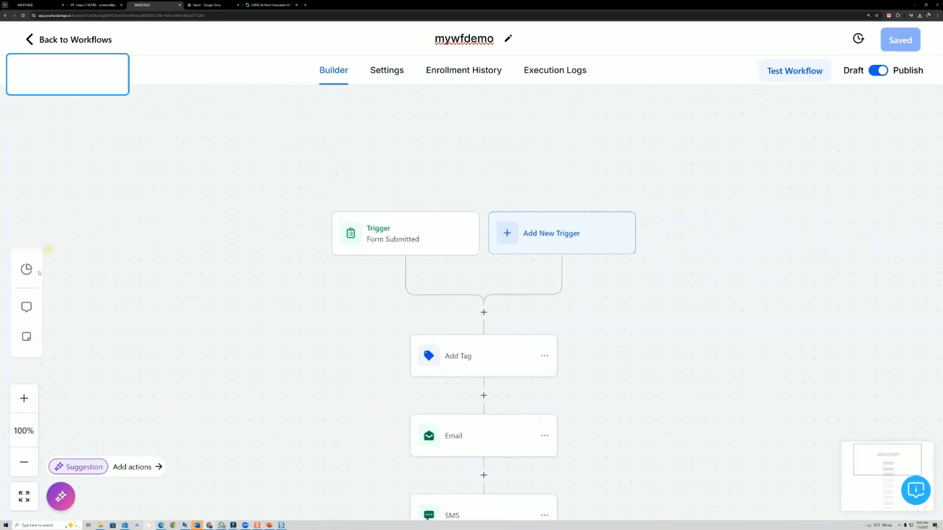
{"action": "mouse_move", "coordinate": [67, 158]}
{"action": "left_mouse_down"}
{"action": "mouse_move", "coordinate": [87, 172]}
{"action": "mouse_move", "coordinate": [108, 168]}
{"action": "mouse_move", "coordinate": [126, 197]}
{"action": "left_mouse_up"}
{"action": "mouse_move", "coordinate": [97, 187]}
{"action": "left_mouse_down"}
{"action": "mouse_move", "coordinate": [171, 193]}
{"action": "mouse_move", "coordinate": [171, 184]}
{"action": "mouse_move", "coordinate": [190, 195]}
{"action": "left_mouse_up"}
{"action": "mouse_move", "coordinate": [128, 231]}
{"action": "left_mouse_down"}
{"action": "mouse_move", "coordinate": [127, 262]}
{"action": "mouse_move", "coordinate": [147, 225]}
{"action": "mouse_move", "coordinate": [164, 240]}
{"action": "mouse_move", "coordinate": [189, 230]}
{"action": "mouse_move", "coordinate": [193, 241]}
{"action": "left_mouse_up"}
{"action": "mouse_move", "coordinate": [208, 220]}
{"action": "left_mouse_down"}
{"action": "mouse_move", "coordinate": [203, 234]}
{"action": "mouse_move", "coordinate": [225, 233]}
{"action": "left_mouse_up"}
{"action": "mouse_move", "coordinate": [142, 309]}
{"action": "left_mouse_down"}
{"action": "mouse_move", "coordinate": [166, 301]}
{"action": "mouse_move", "coordinate": [171, 286]}
{"action": "mouse_move", "coordinate": [203, 277]}
{"action": "mouse_move", "coordinate": [205, 293]}
{"action": "mouse_move", "coordinate": [219, 274]}
{"action": "left_mouse_up"}
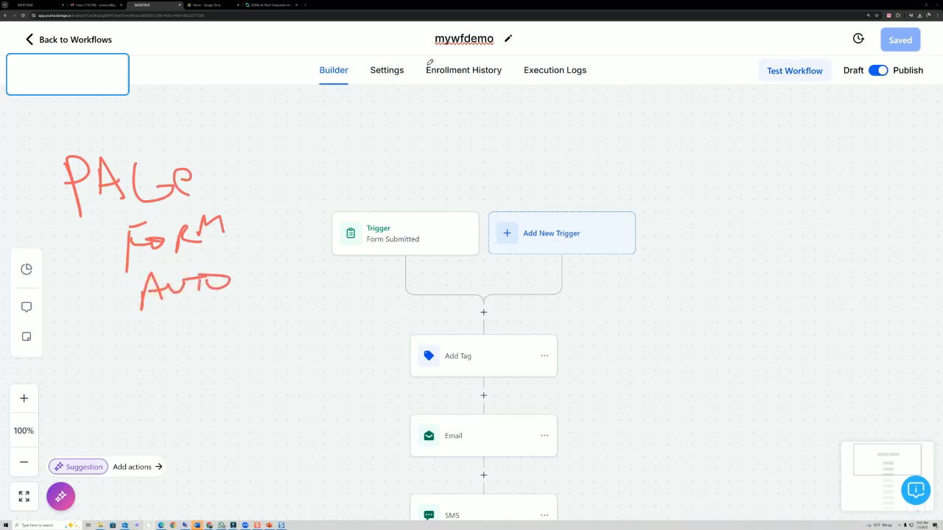